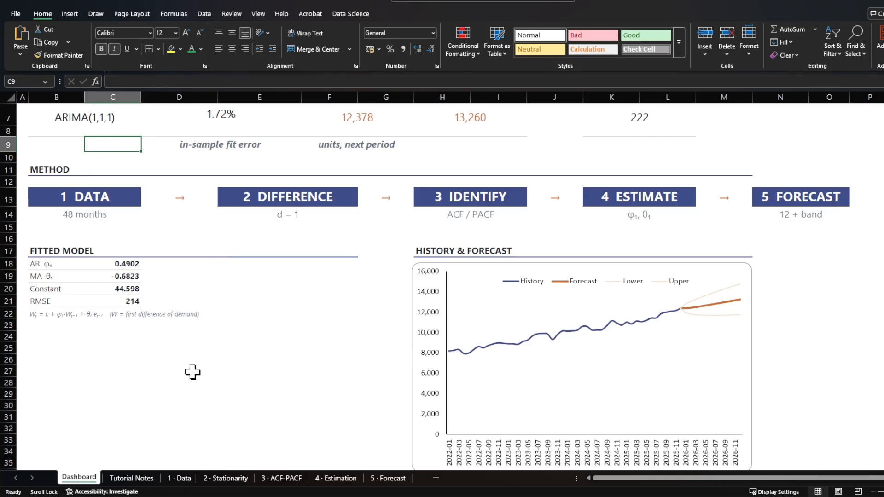
Review the Dashboard's method pipeline, fitted model coefficients and equation, and the history and forecast chart.
click(261, 217)
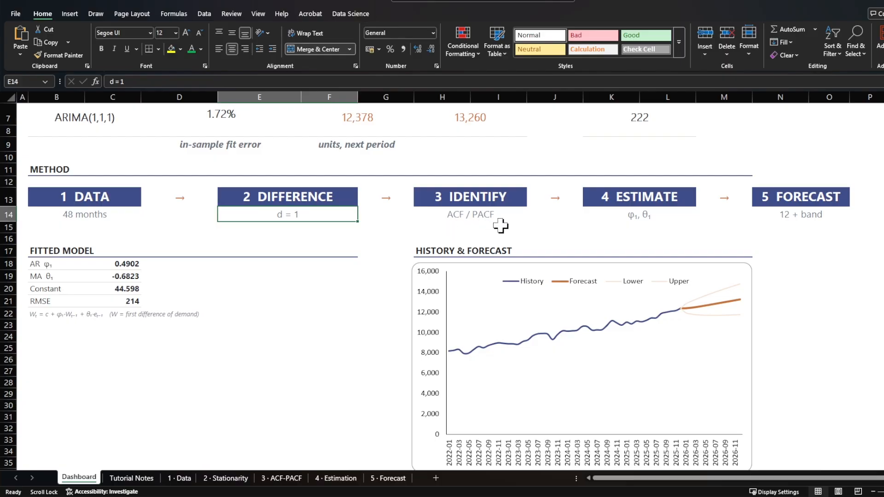
click(639, 233)
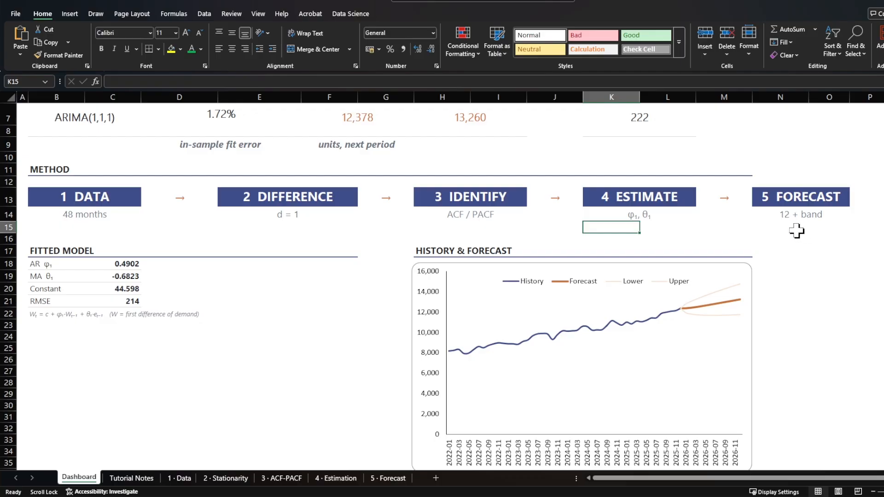
scroll(796, 230, down, 2)
drag(38, 180, 100, 229)
click(96, 229)
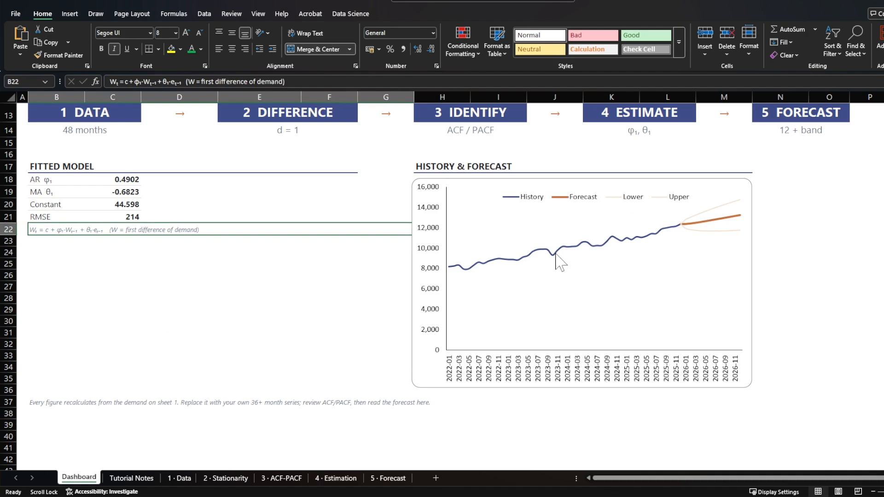
click(834, 274)
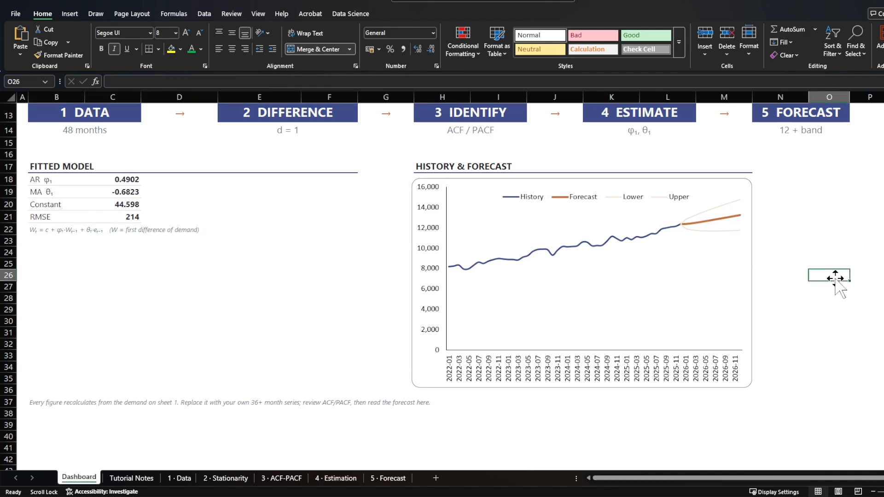
Go past the Tutorial Notes to the 2 · Stationarity sheet and examine the Augmented Dickey-Fuller results for the raw and differenced series.
click(131, 478)
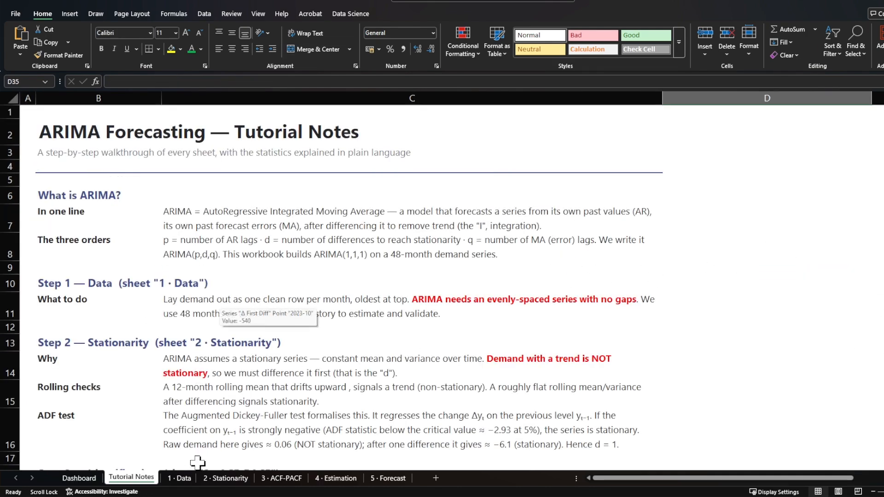
key(ctrl+Page_Down)
key(ctrl+Page_Down)
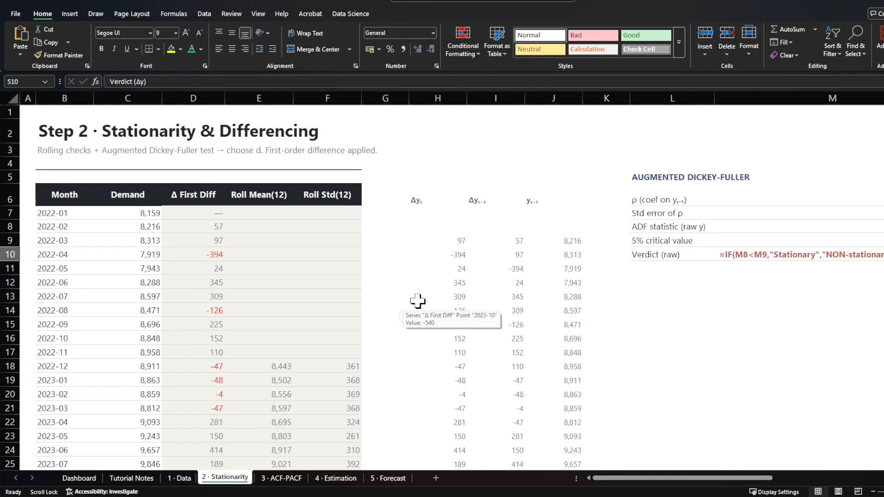
click(442, 132)
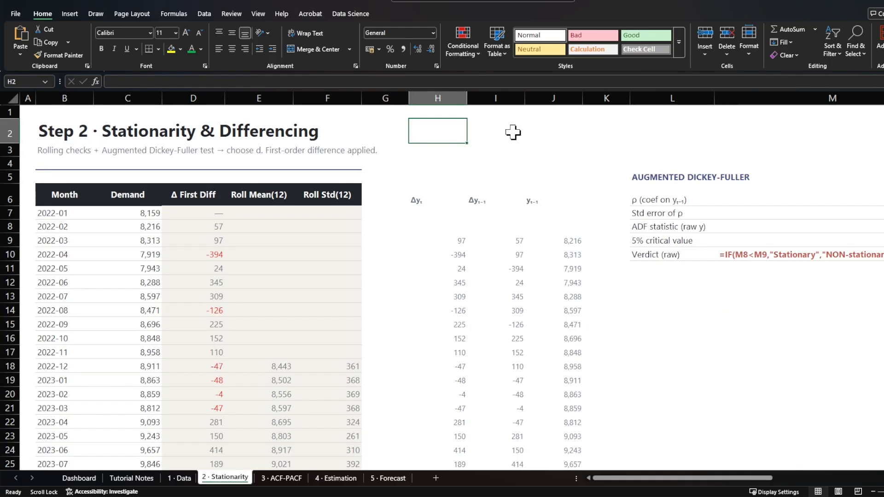
click(654, 180)
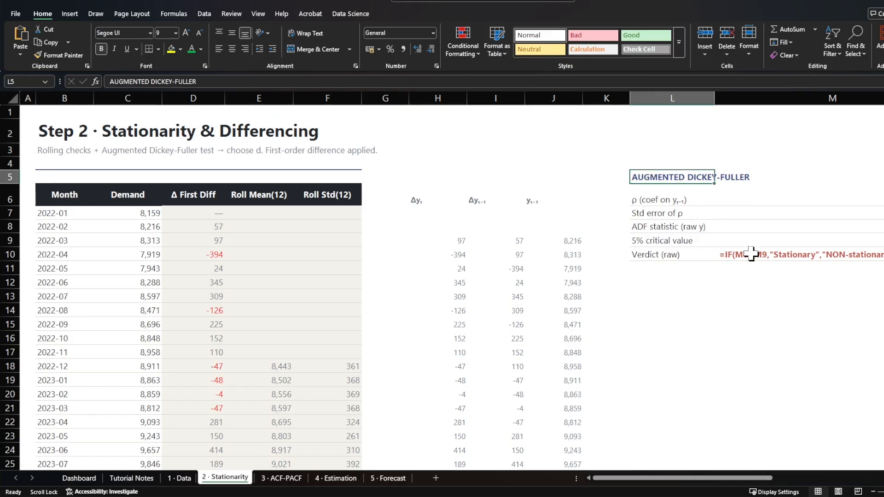
drag(612, 479, 739, 475)
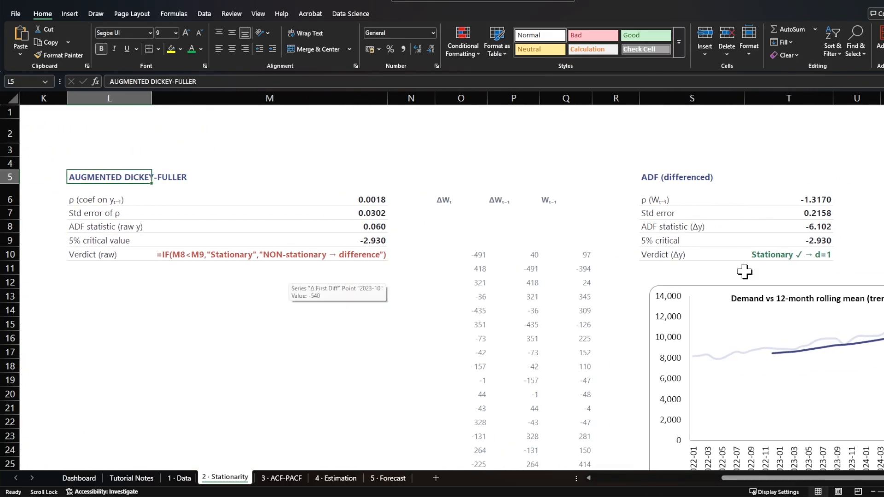
Examine the ACF/PACF table and the identified p, d and q orders on the 3 · ACF-PACF sheet.
key(ctrl+Page_Down)
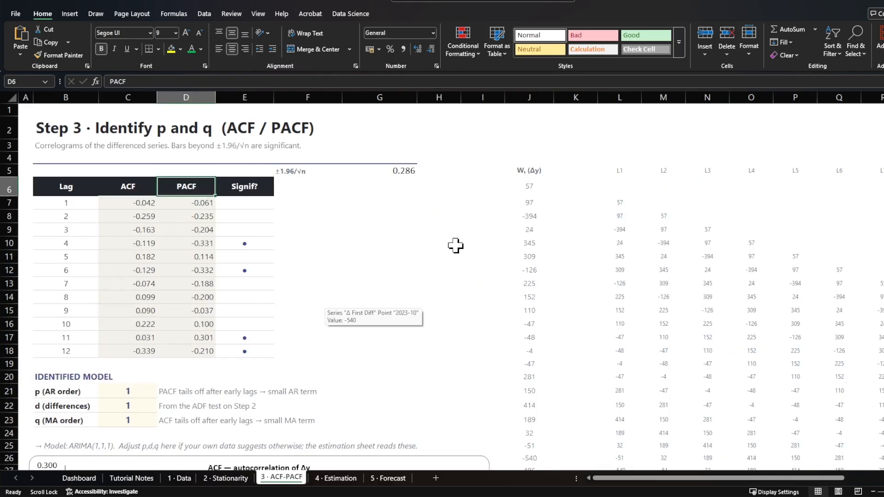
click(438, 268)
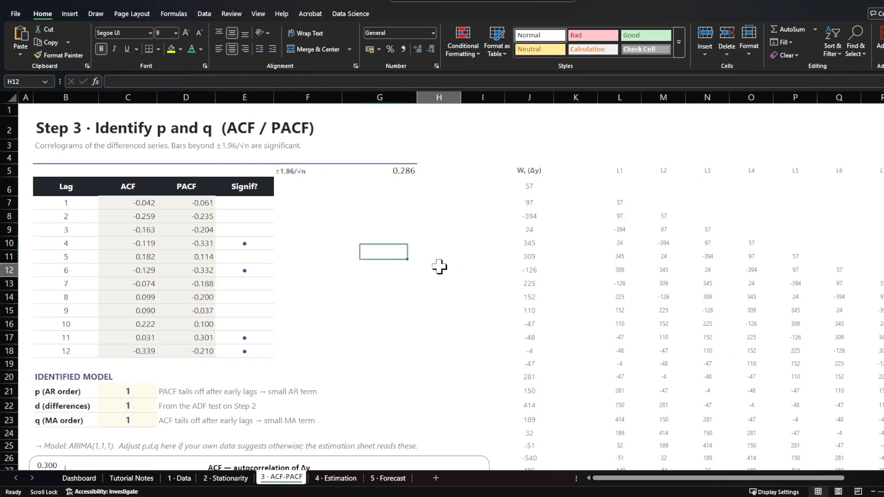
click(57, 392)
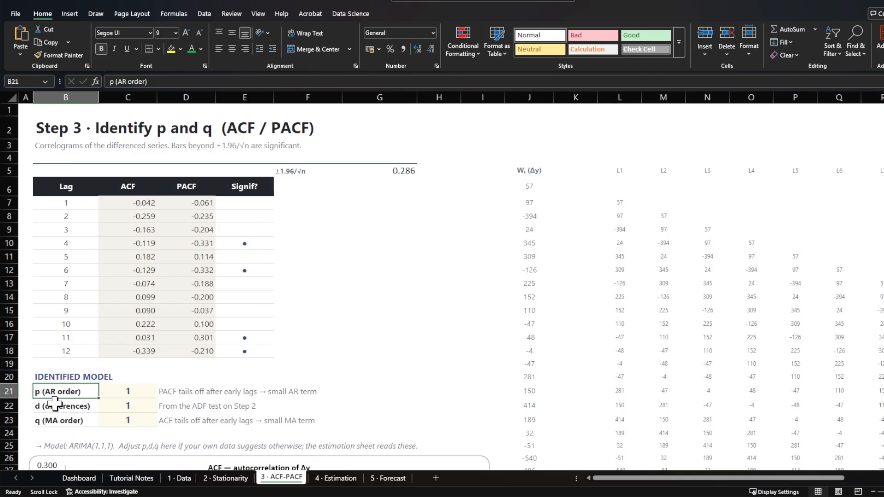
click(52, 420)
Review the fitted and actual demand columns and the MAPE on the 4 · Estimation sheet, and open the 5 · Forecast sheet.
key(ctrl+Page_Down)
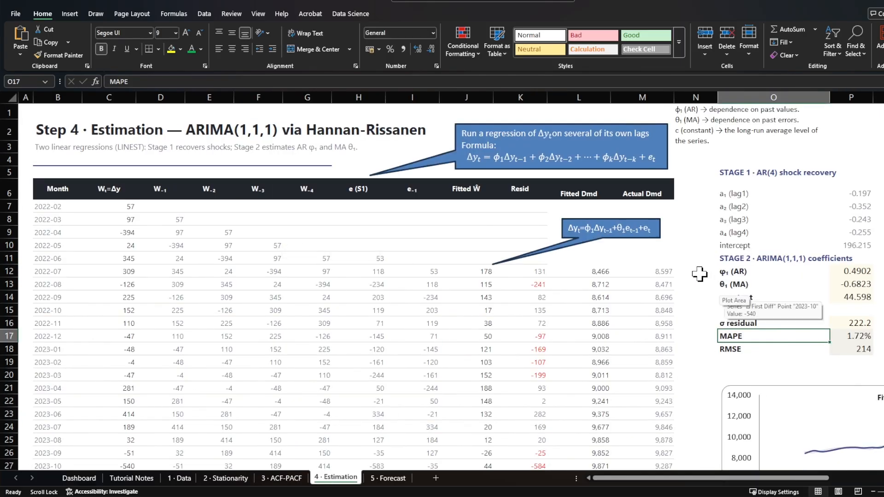
click(456, 188)
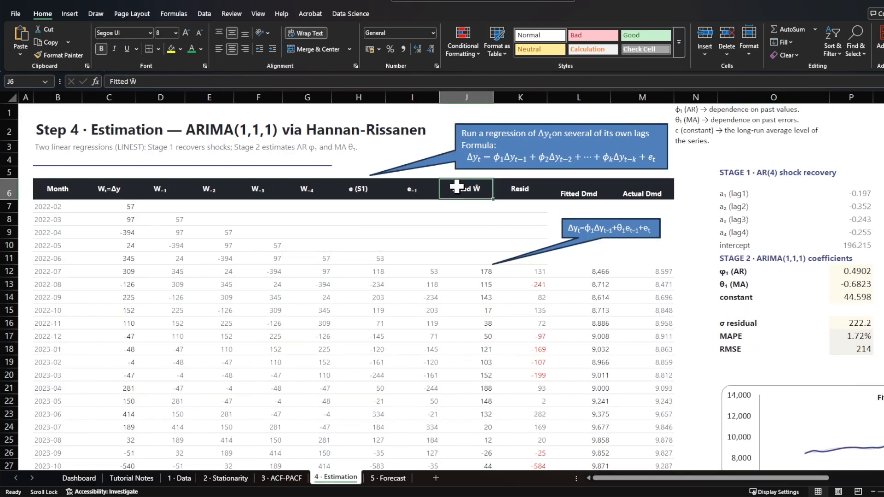
click(585, 184)
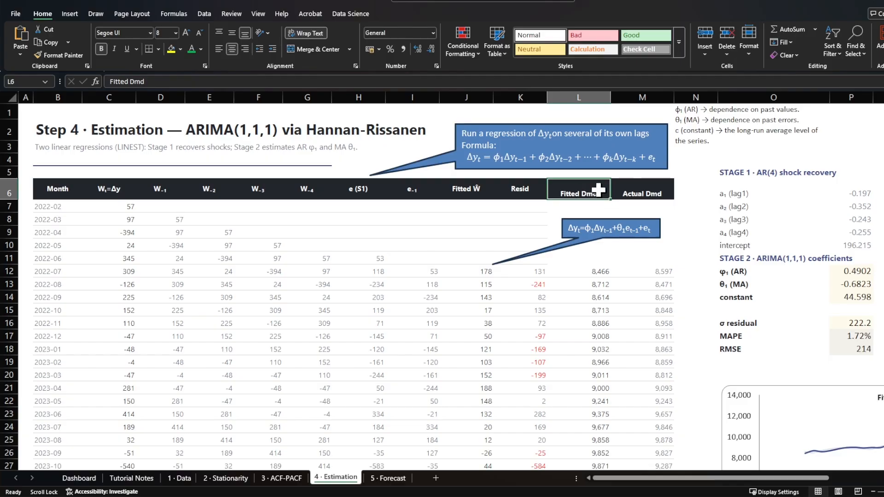
click(633, 188)
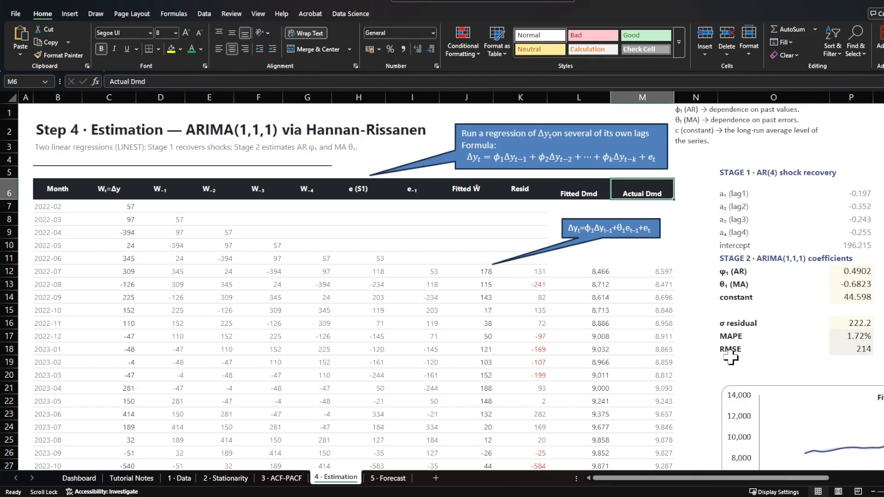
click(729, 333)
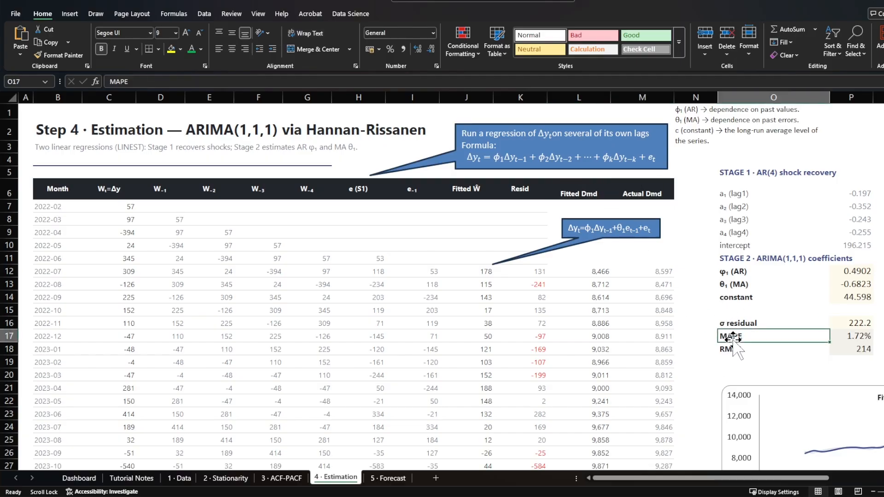
drag(648, 478, 739, 469)
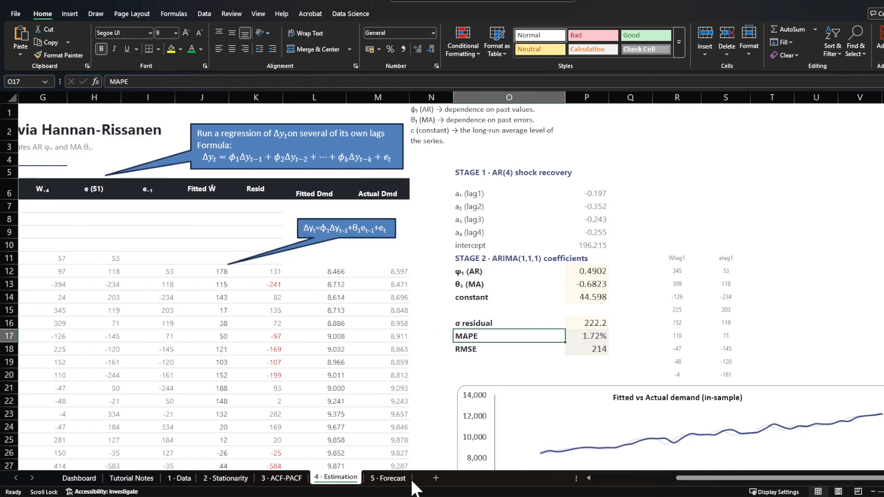
click(388, 477)
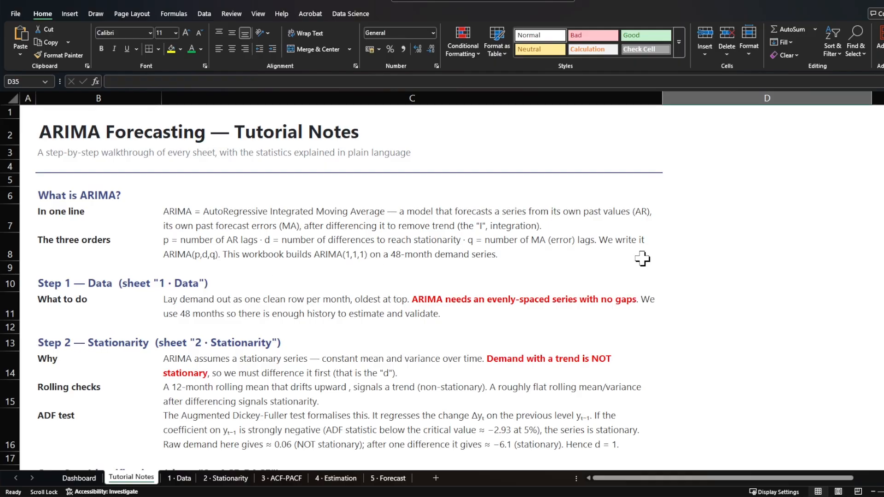
Read the Step 1 data notes and look through the whole monthly demand table on the 1 · Data sheet.
scroll(642, 259, down, 2)
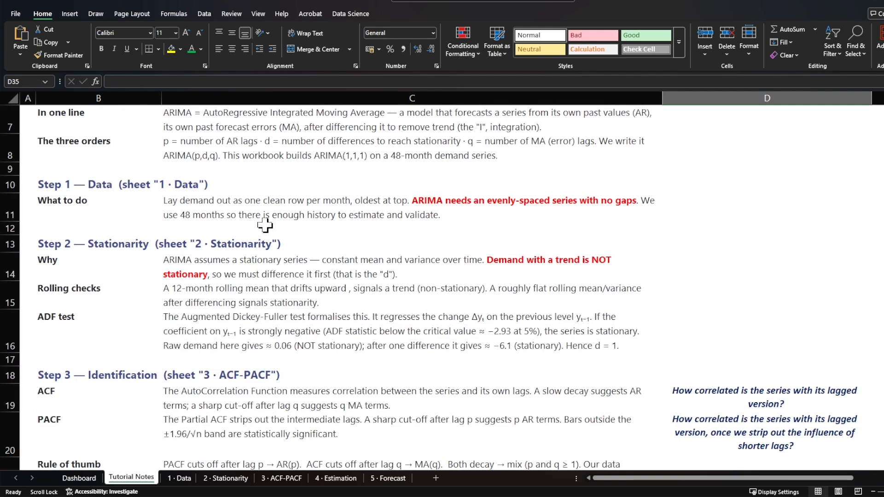
click(179, 478)
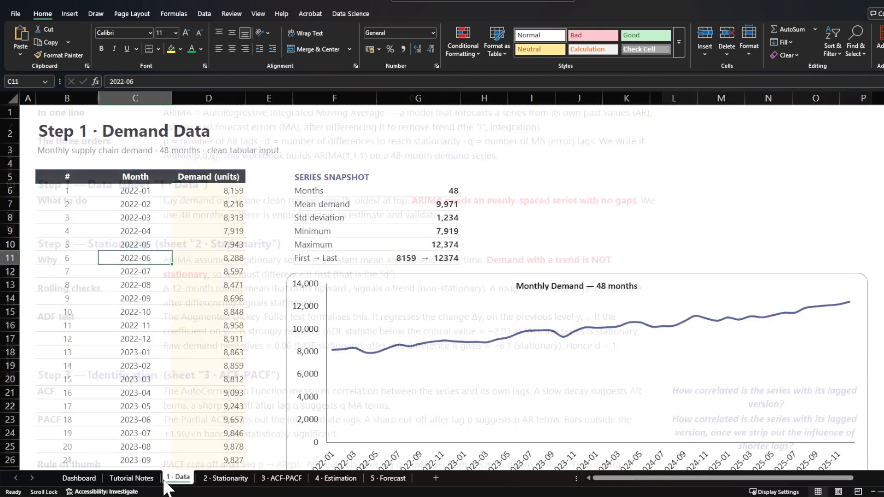
scroll(193, 230, down, 12)
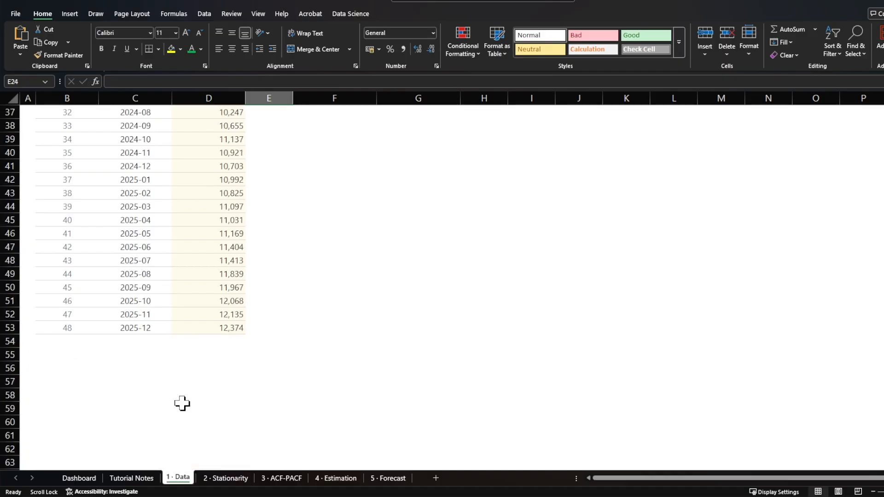
scroll(267, 367, up, 11)
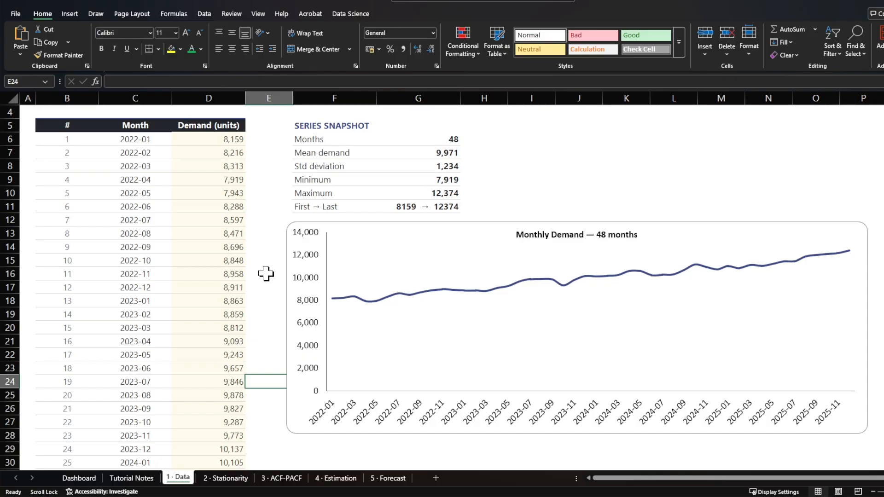
Read the Step 2 notes and inspect the Demand, Δ First Diff and Roll Mean(12) columns on 2 · Stationarity, including the formula in E18.
key(ctrl+Page_Up)
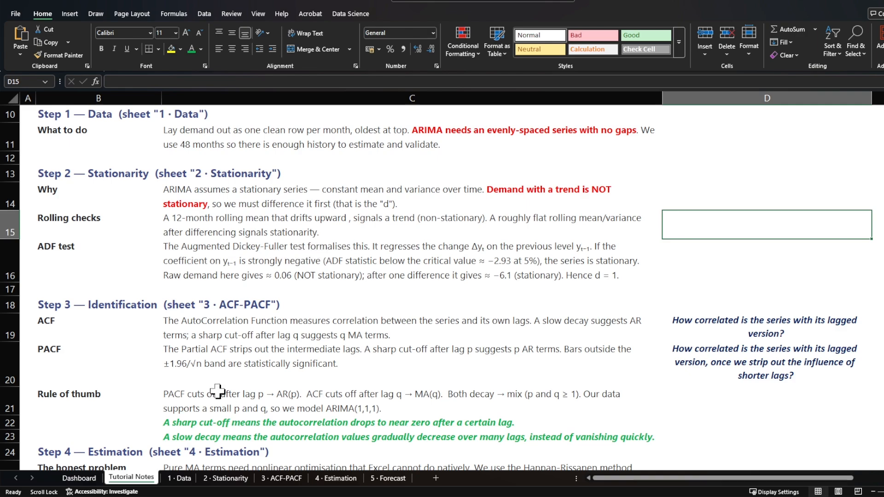
click(225, 477)
click(55, 193)
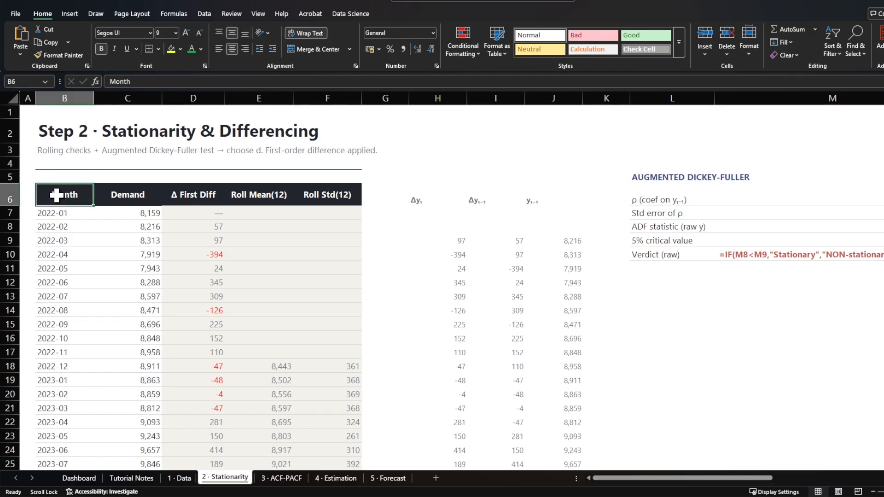
click(123, 195)
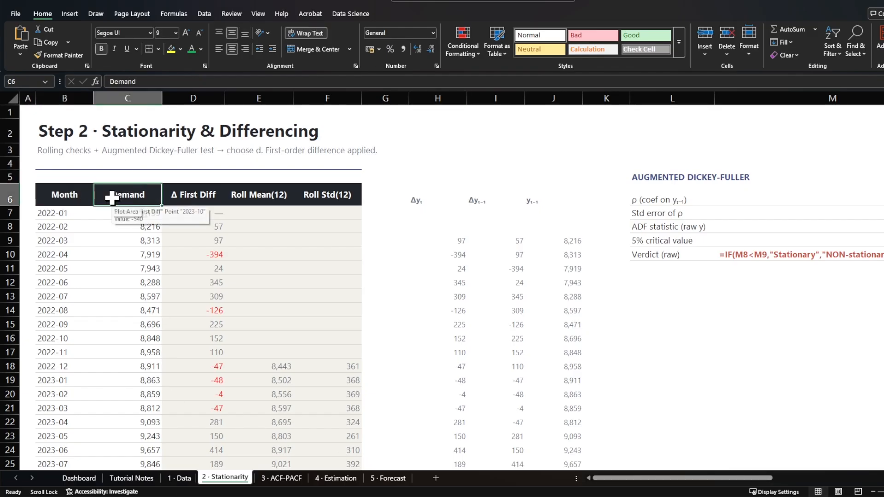
click(134, 165)
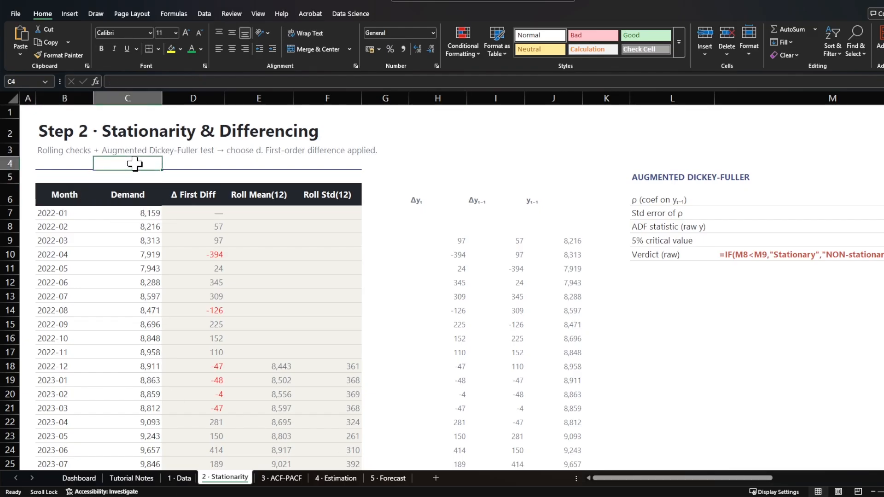
click(181, 195)
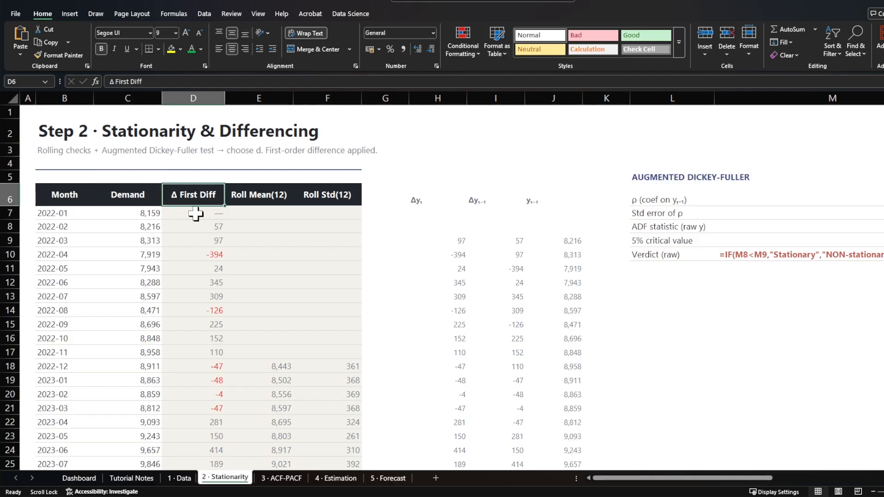
click(185, 226)
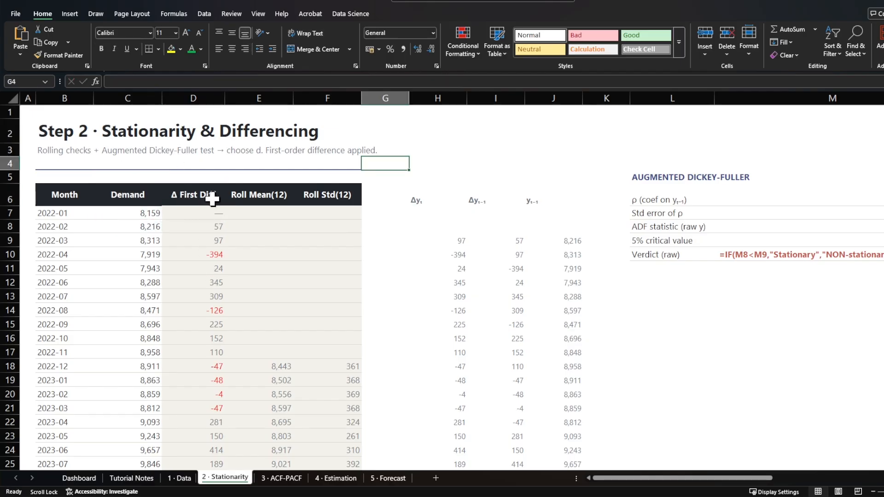
click(284, 366)
click(171, 82)
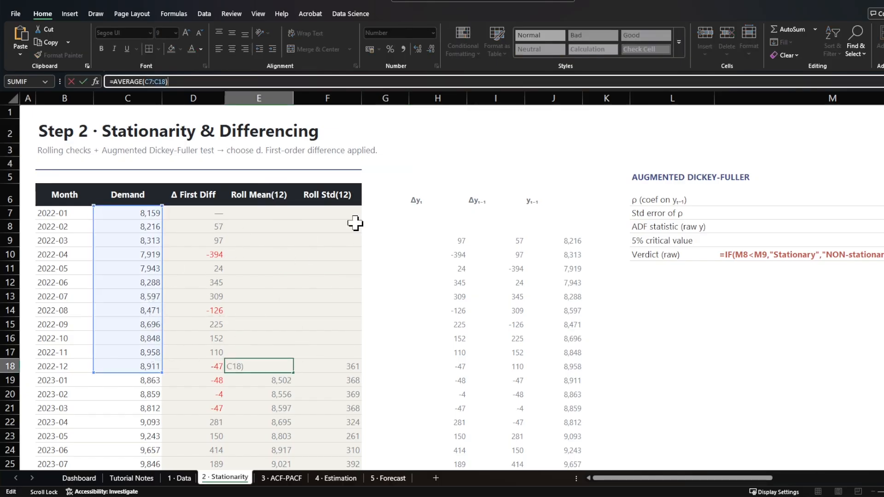
click(437, 173)
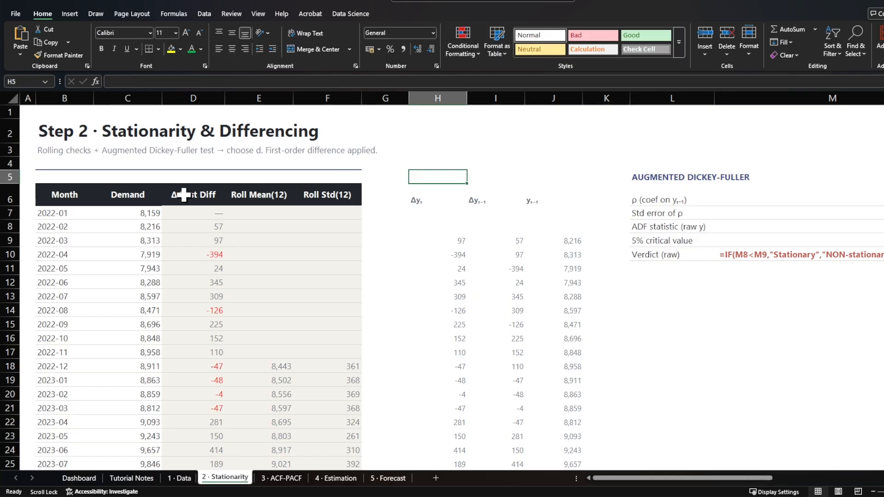
Inspect the Δyₜ, Δyₜ₋₁ and yₜ₋₁ regression columns and compare them with the first-difference formula in D8.
click(430, 201)
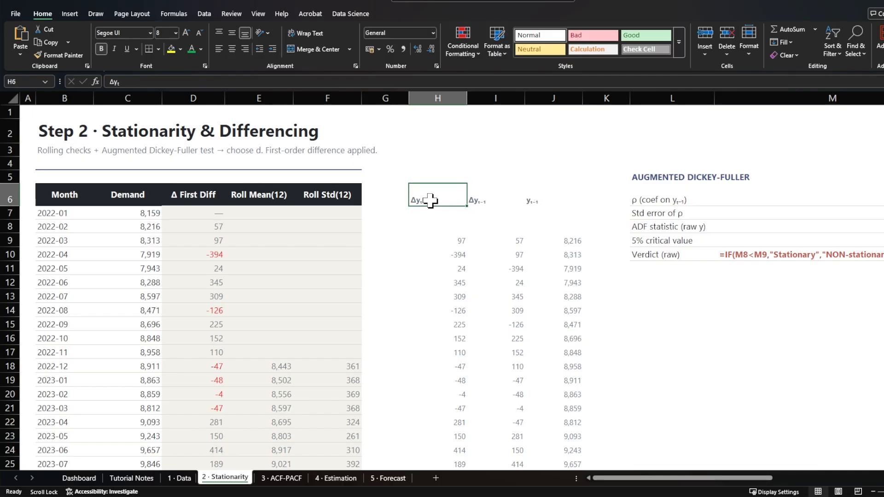
click(444, 240)
click(484, 200)
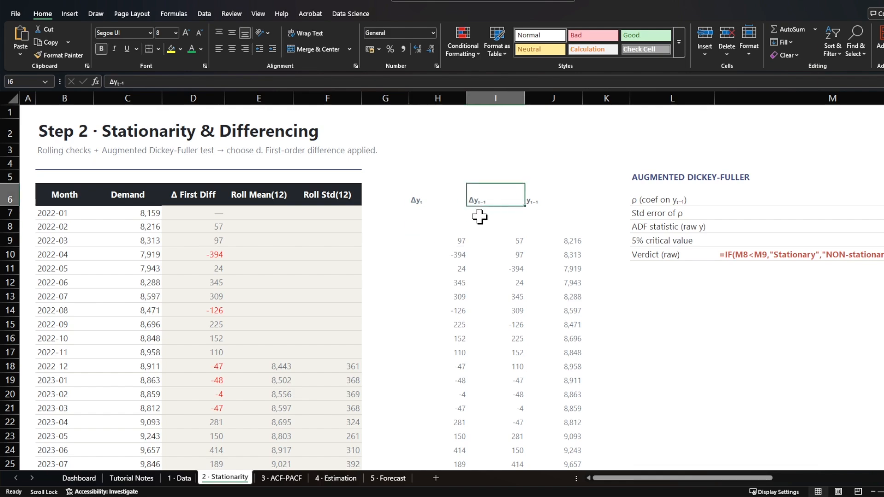
click(211, 227)
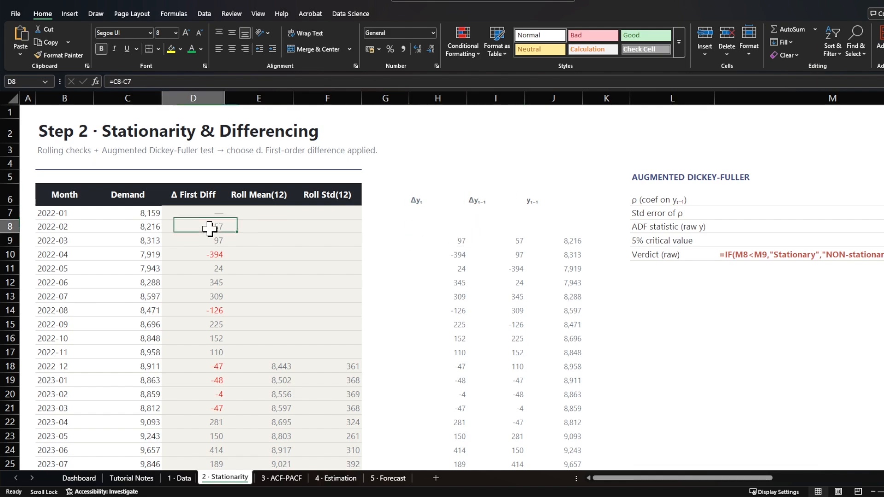
click(536, 202)
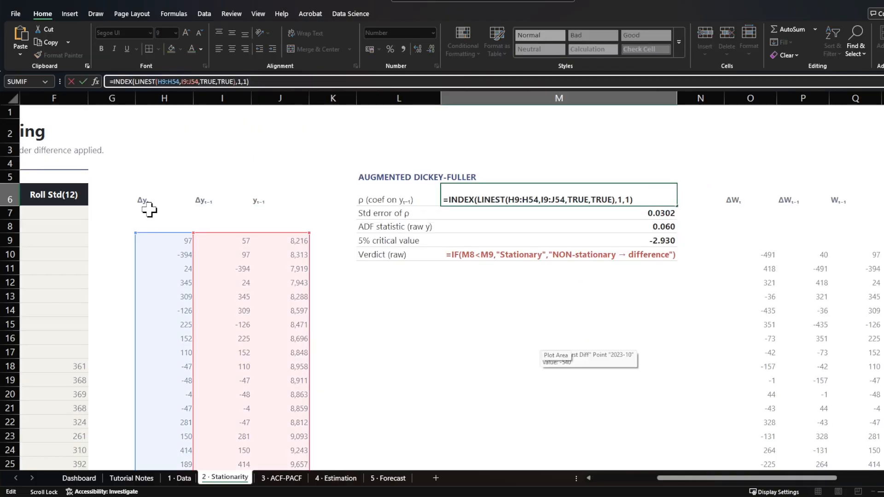
Inspect the raw-demand Augmented Dickey-Fuller block, tracing the ADF statistic formula in M8 and comparing it with the 5% critical value.
click(465, 328)
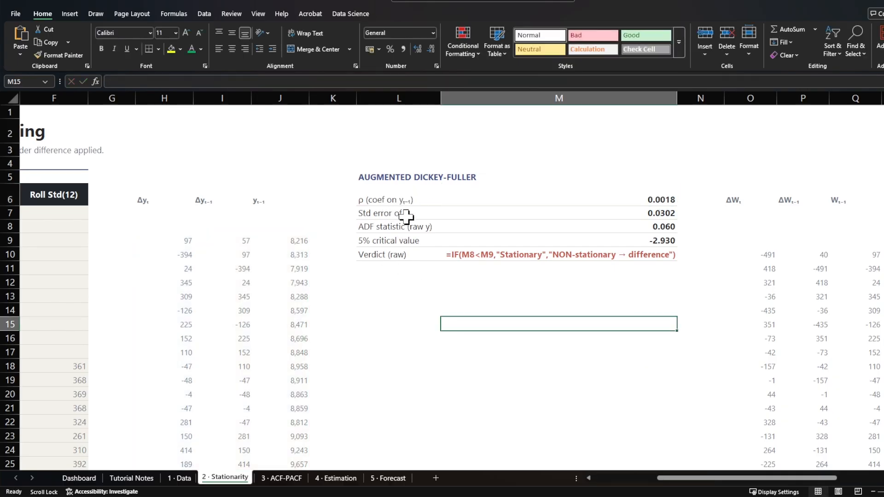
click(373, 228)
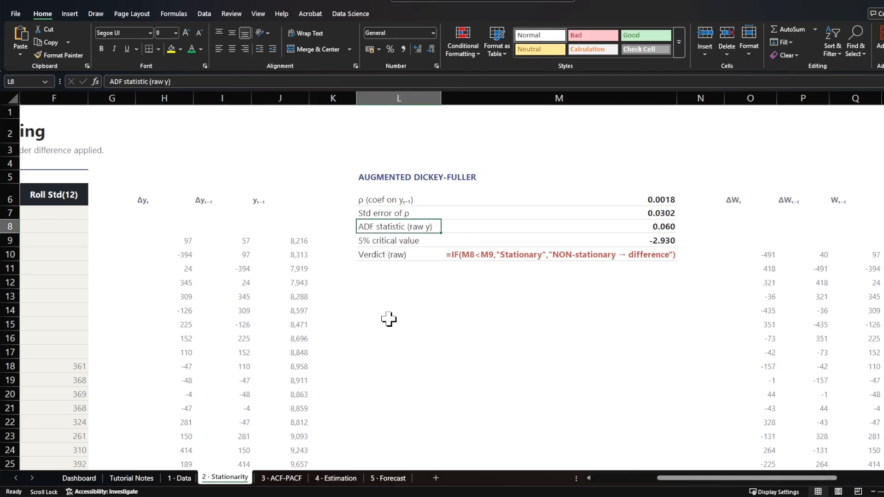
key(Right)
text(=M6/M7)
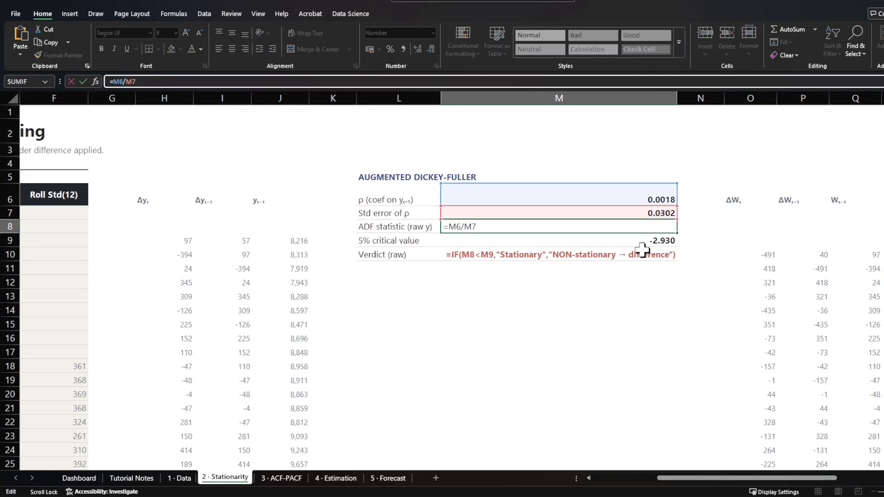
click(520, 366)
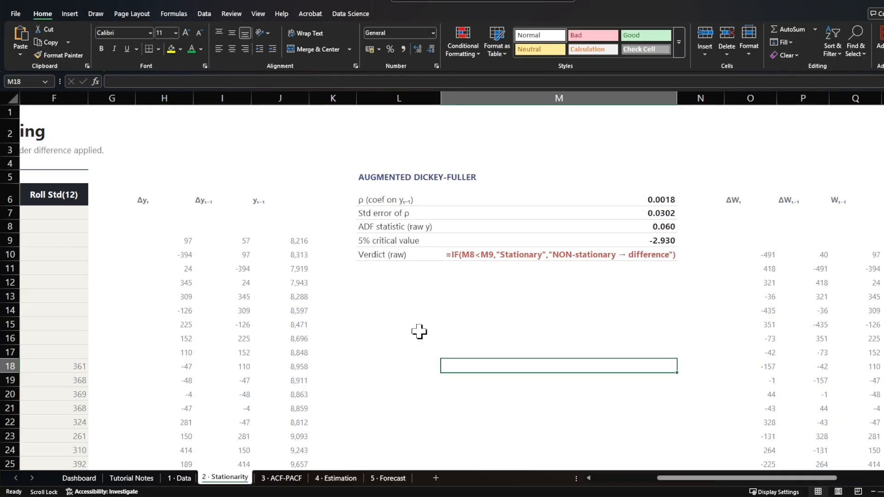
click(397, 229)
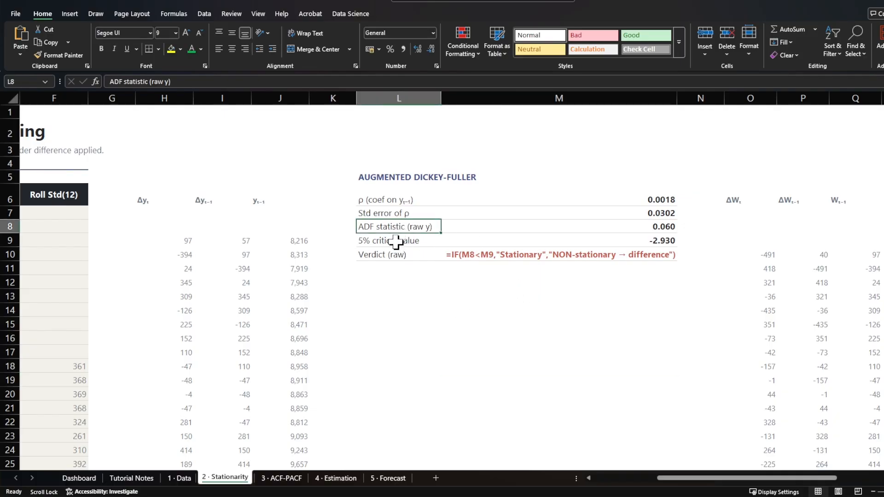
click(396, 241)
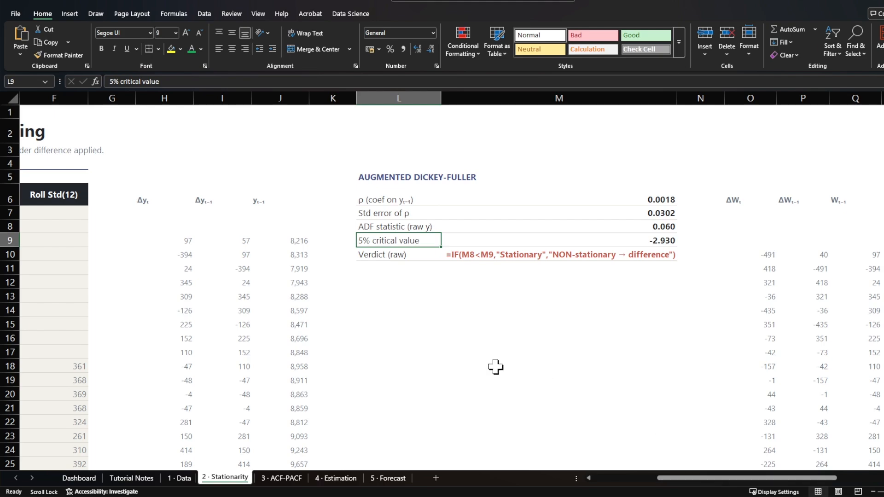
Trace the ΔWₜ formula in O10 back to the Δ First Diff column and look at the ΔWₜ₋₁ and Wₜ₋₁ columns.
mouse_move(669, 478)
mouse_down()
mouse_move(604, 479)
mouse_move(681, 479)
mouse_up()
click(681, 254)
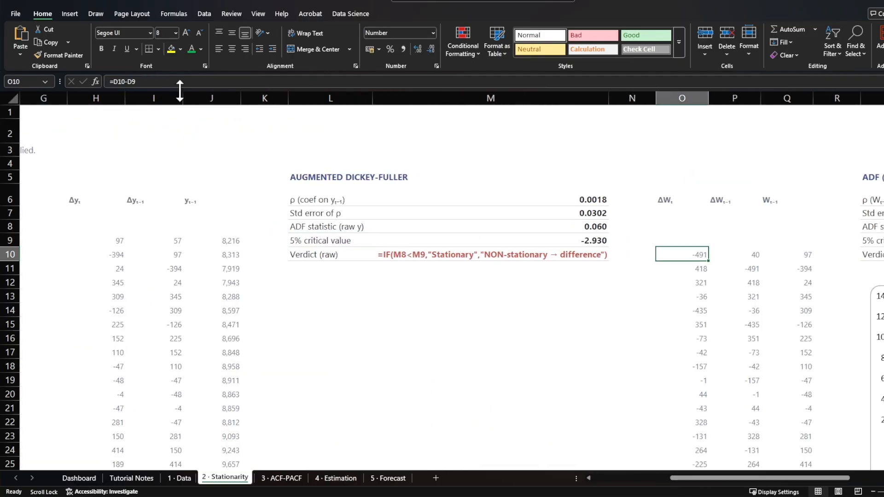
click(135, 81)
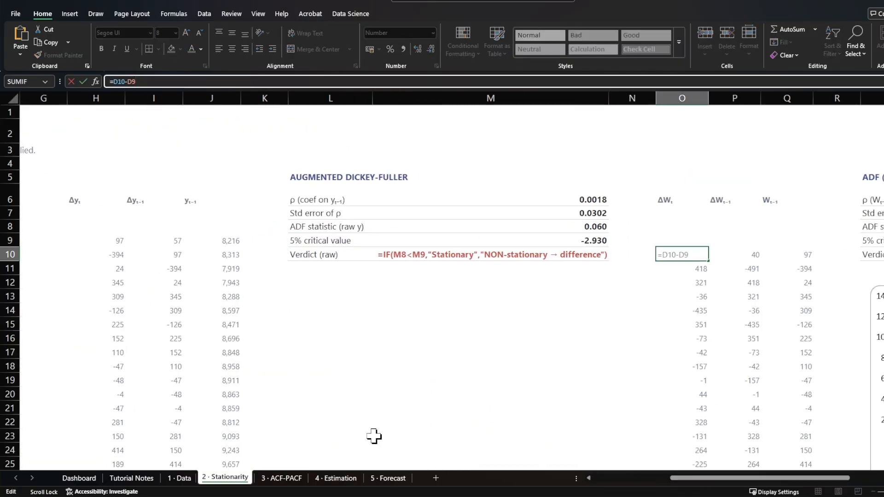
drag(691, 478, 635, 481)
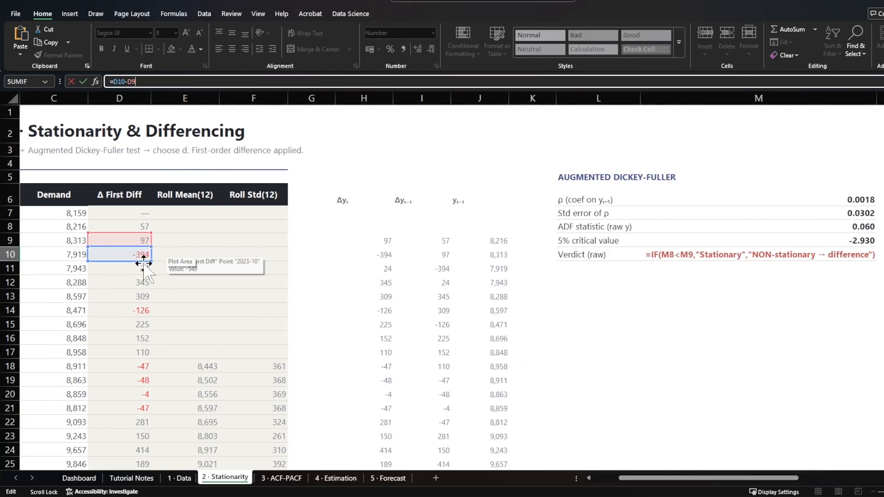
key(Return)
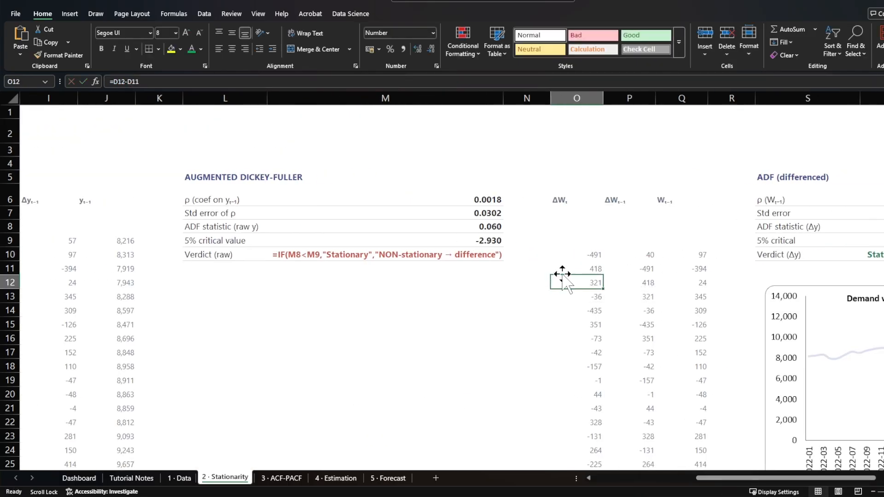
click(537, 337)
click(624, 199)
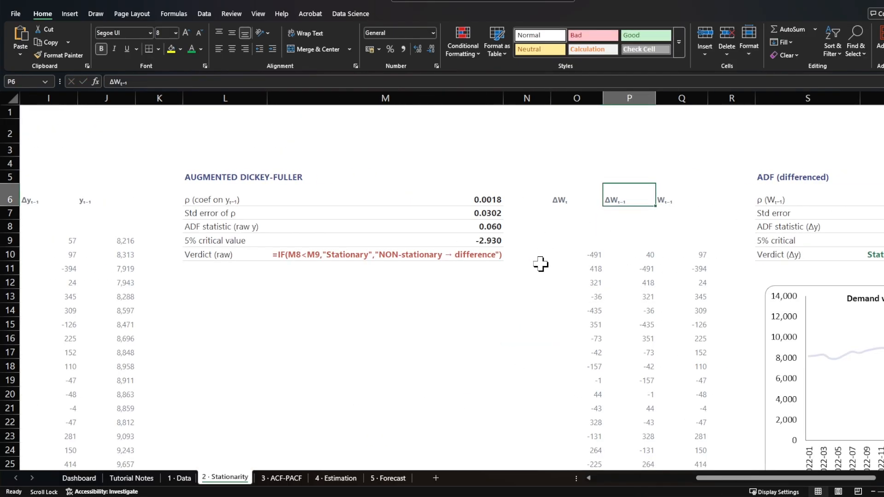
click(672, 201)
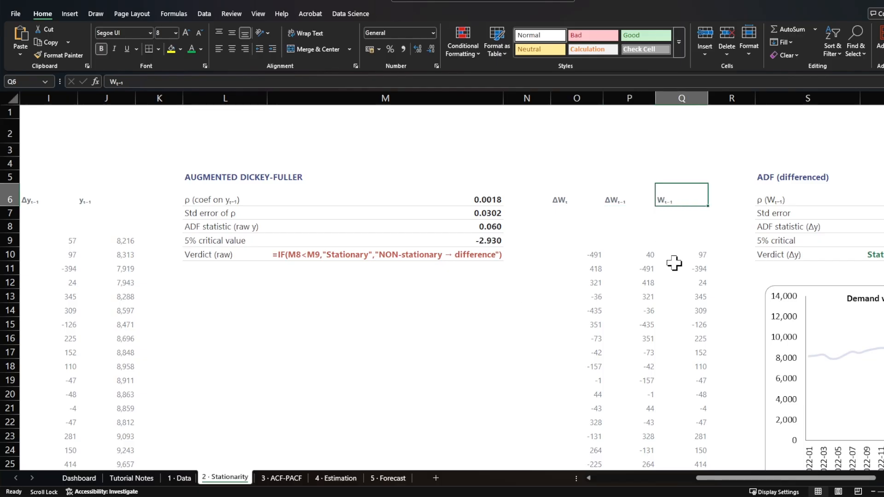
Review the ADF (differenced) block, comparing the ADF statistic (Δy) with the 5% critical value and reading the verdict.
drag(760, 476, 824, 479)
click(116, 174)
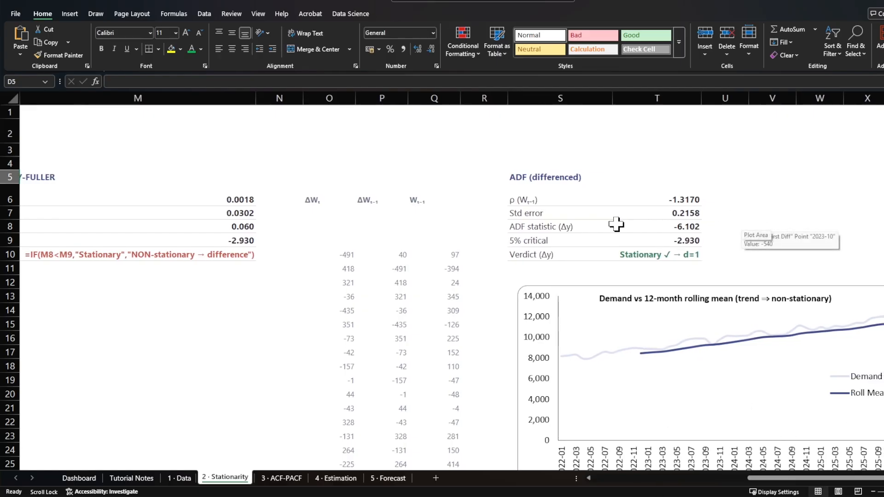
click(765, 192)
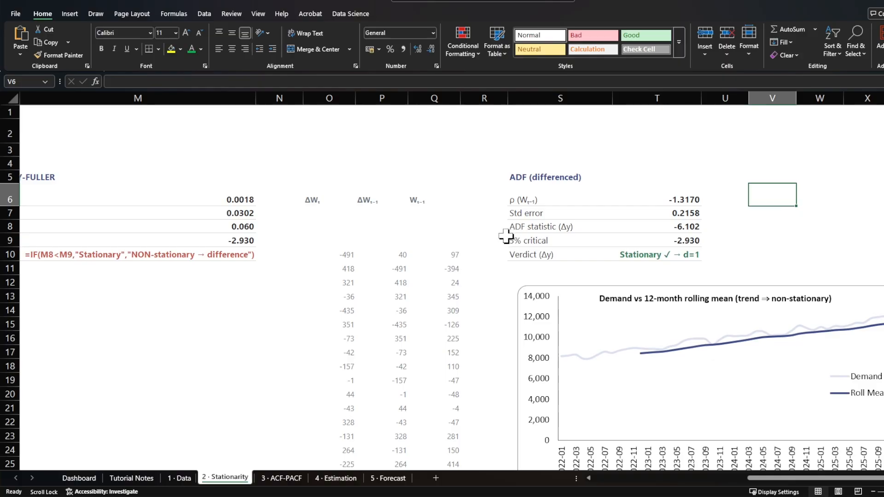
click(518, 227)
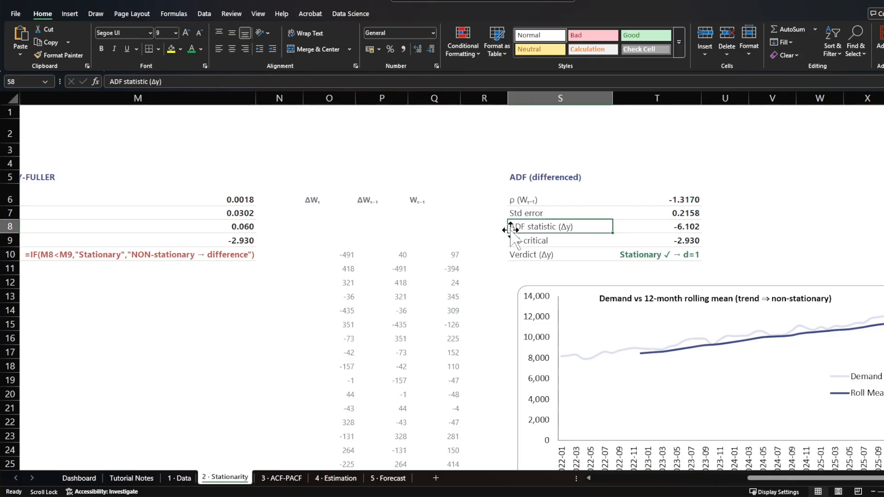
click(518, 244)
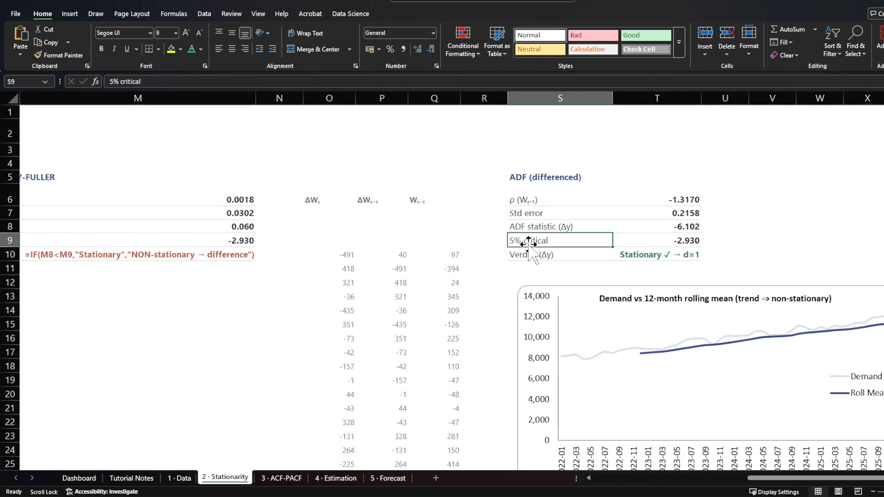
click(522, 259)
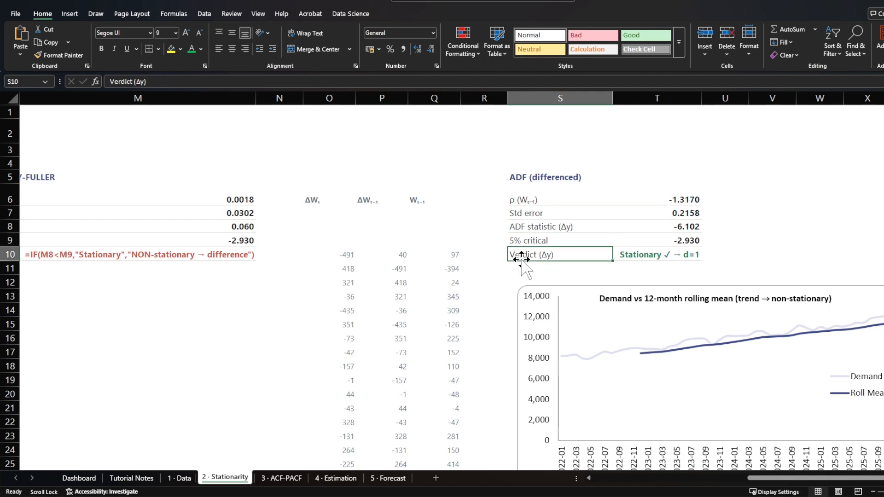
Look back at the whole Δ First Diff column and compare the raw and differenced ADF results.
drag(761, 478, 572, 467)
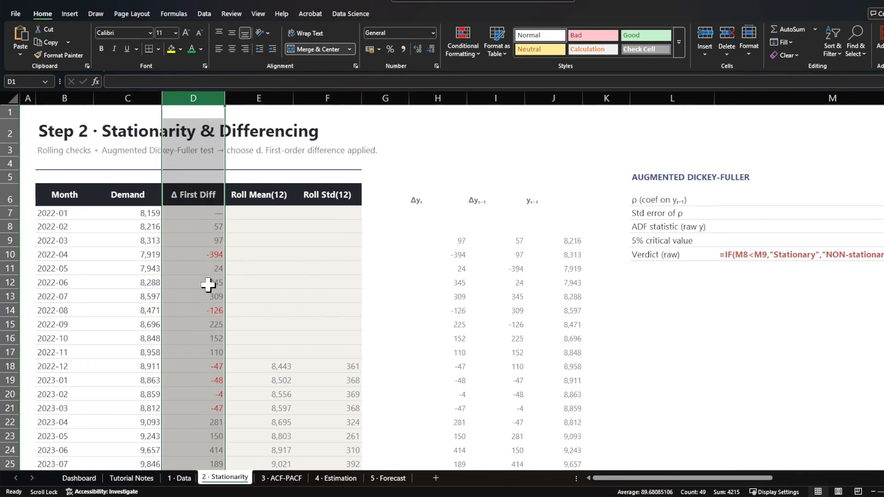
click(672, 323)
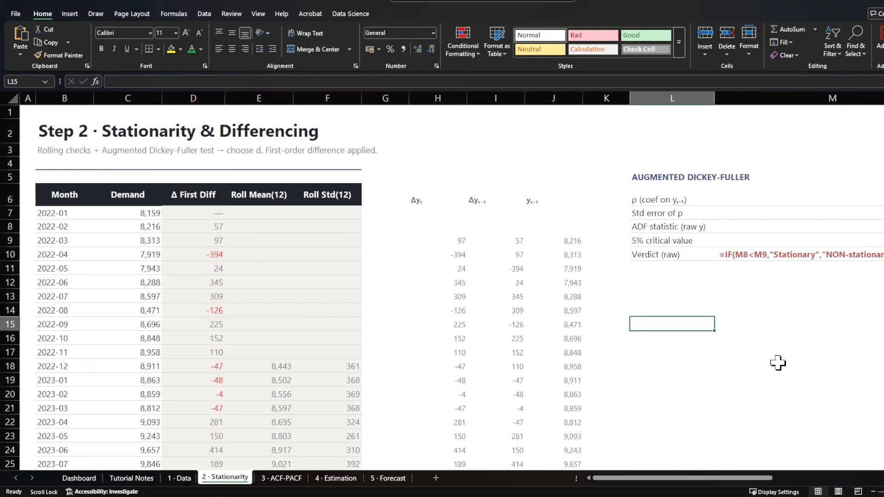
drag(661, 479, 780, 480)
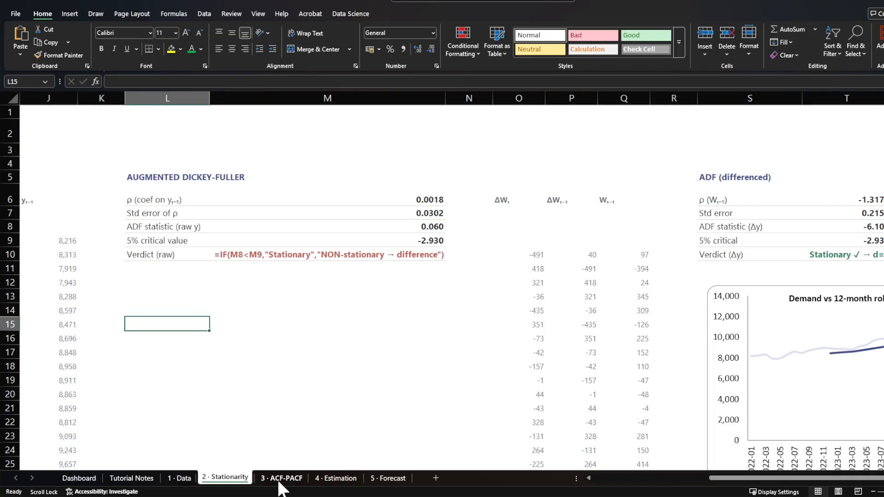
Read the Step 3 Identification notes on the Tutorial Notes sheet, covering ACF, PACF and the rule of thumb.
click(128, 479)
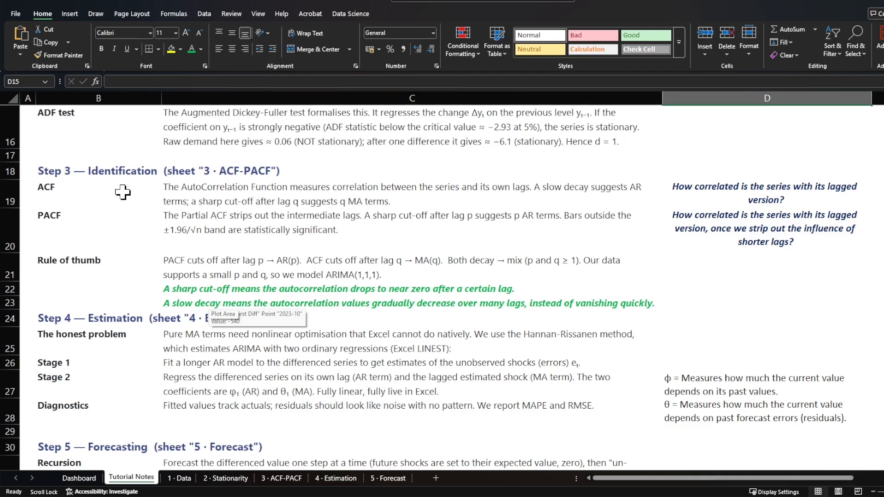
click(186, 194)
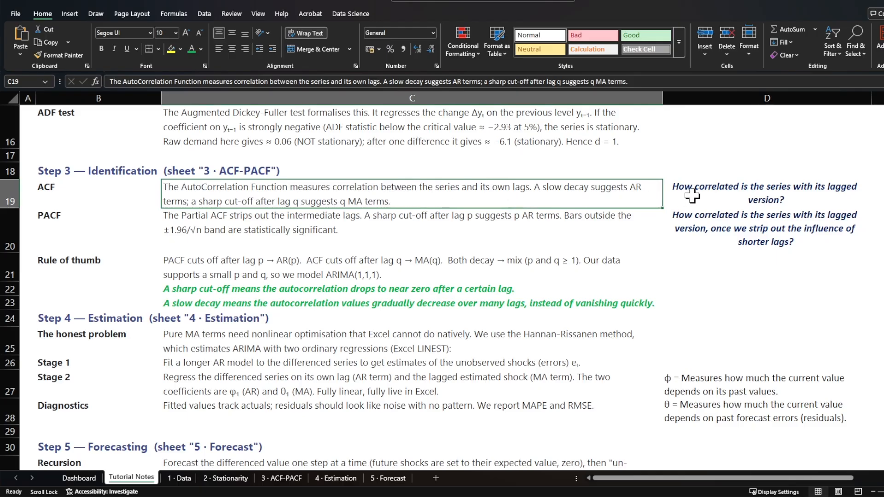
click(707, 201)
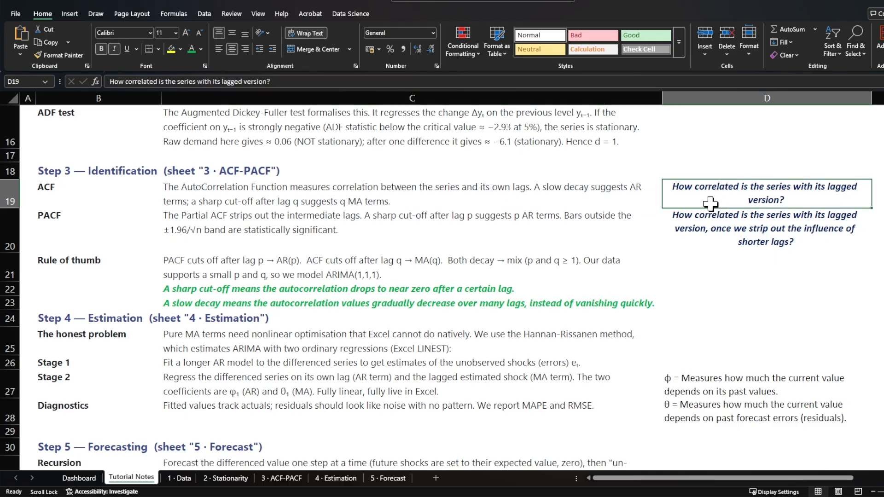
click(105, 228)
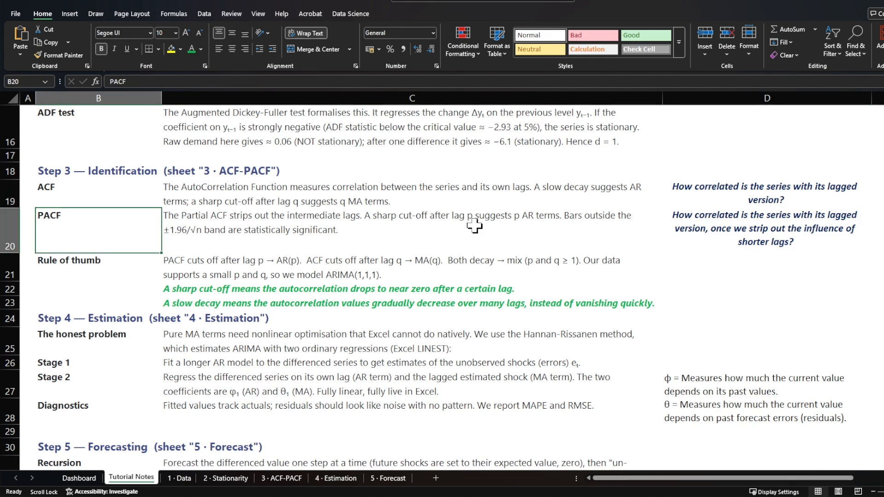
click(716, 222)
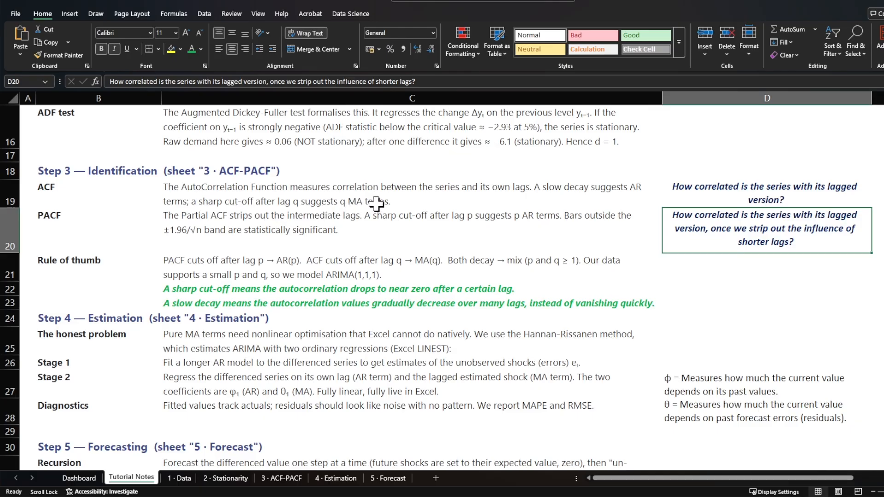
click(213, 274)
click(126, 276)
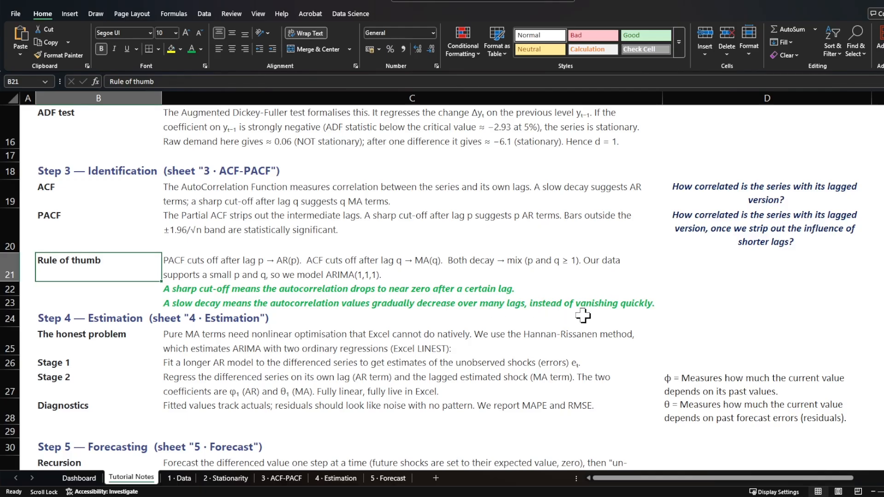
Open the 3 · ACF-PACF sheet and examine the Wₜ (Δy) column alongside its lagged columns from L1 onward.
click(283, 477)
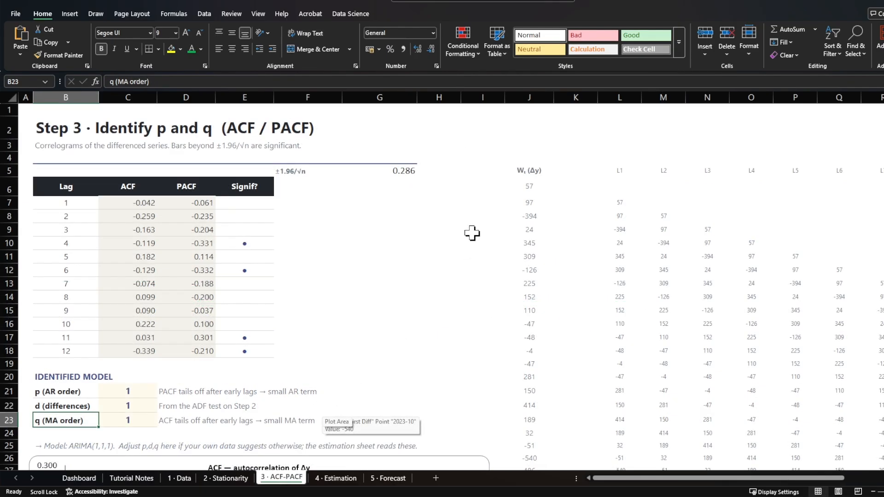
click(530, 97)
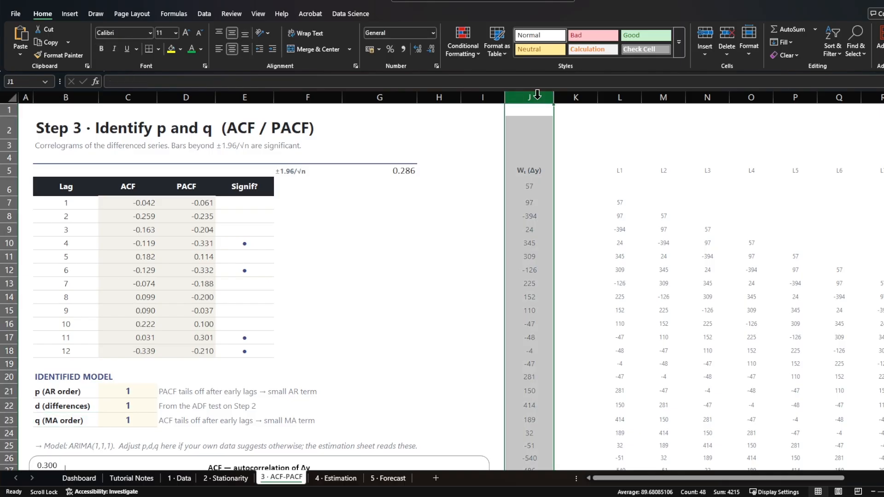
click(593, 144)
click(627, 169)
click(665, 171)
click(708, 171)
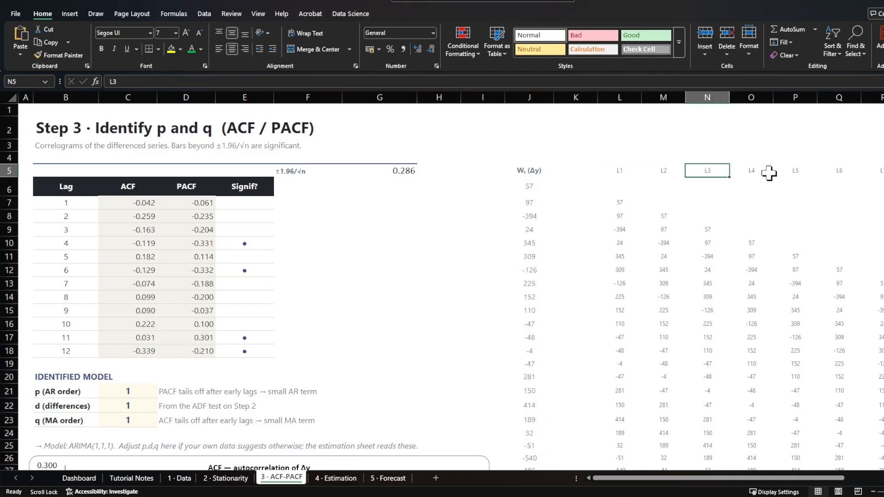
click(767, 173)
drag(533, 188, 529, 244)
click(589, 147)
drag(646, 478, 548, 474)
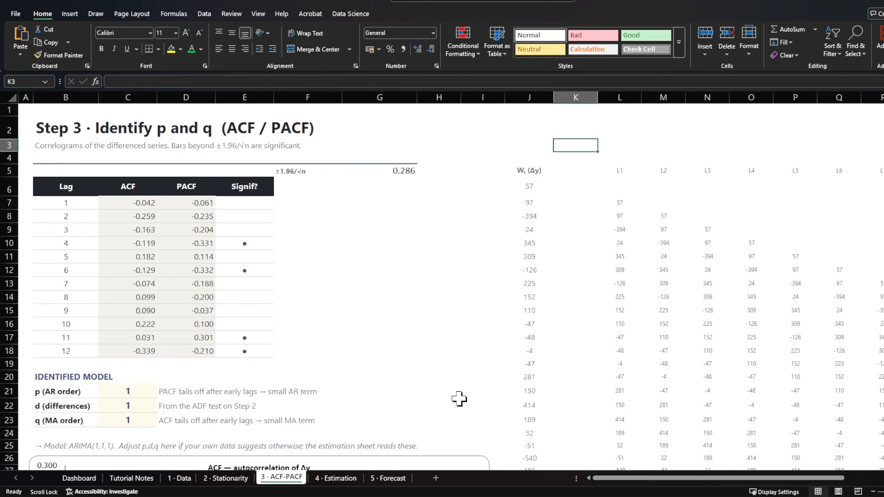
Inspect the ACF formulas for lags 1 to 3 in C7:C9, rechecking the ACF definition on the Tutorial Notes sheet.
click(120, 203)
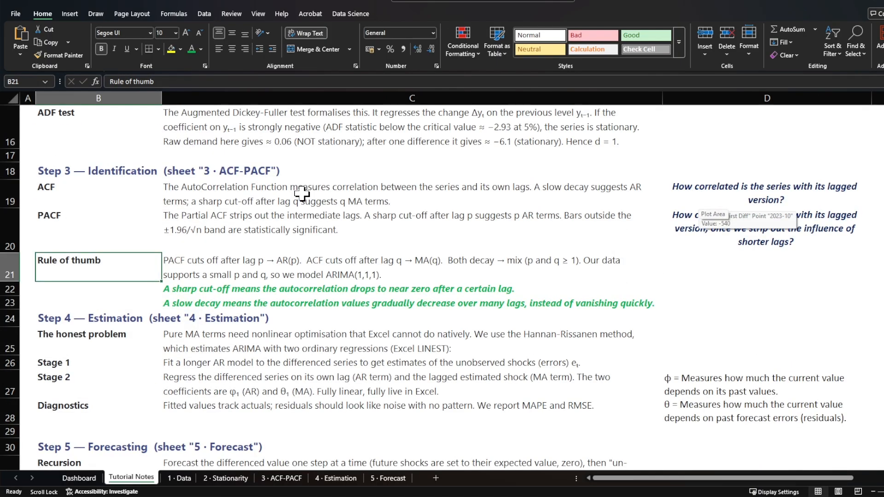
click(302, 193)
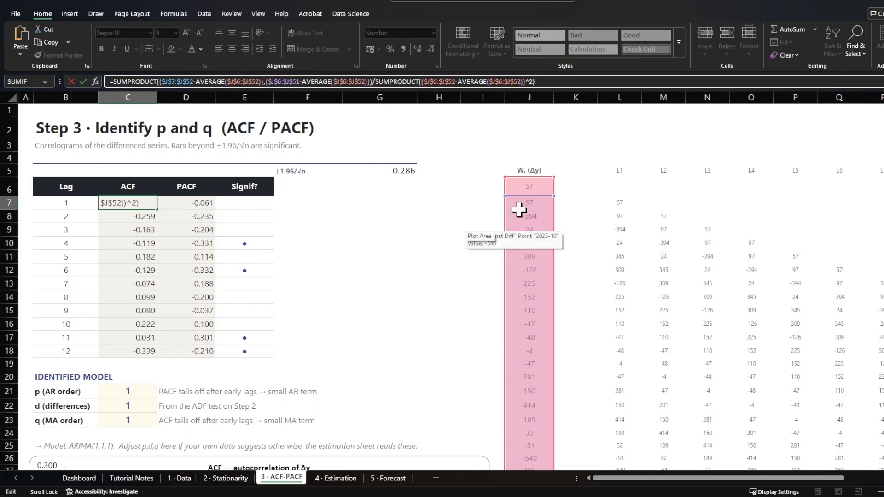
click(132, 217)
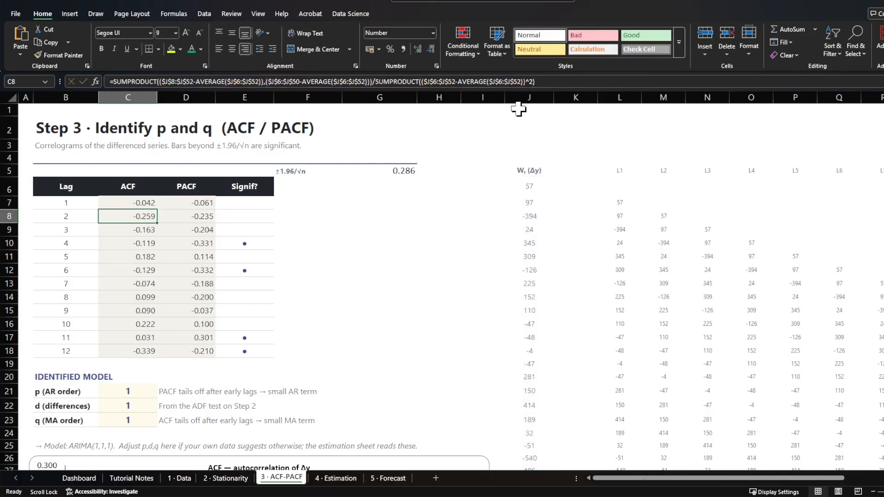
key(F2)
click(149, 231)
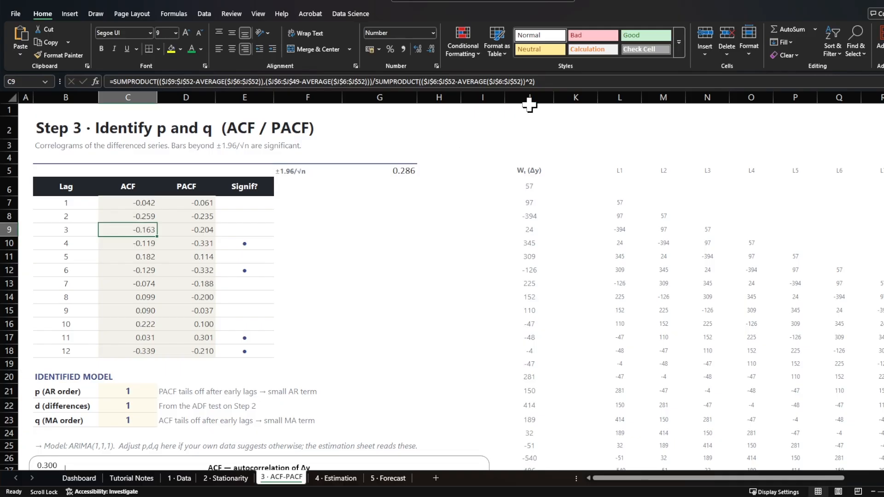
key(F2)
click(308, 229)
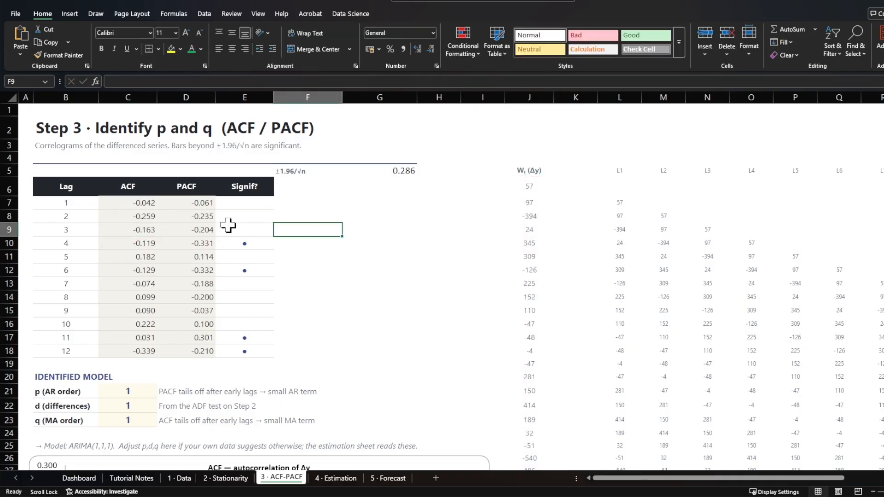
Inspect the PACF formulas for lags 1 to 3 in D7:D9 and the ranges they reference.
click(194, 203)
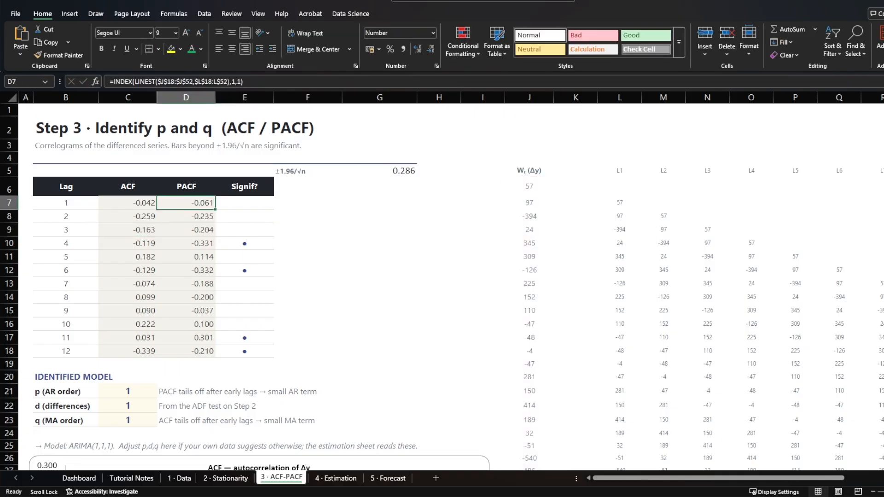
key(F2)
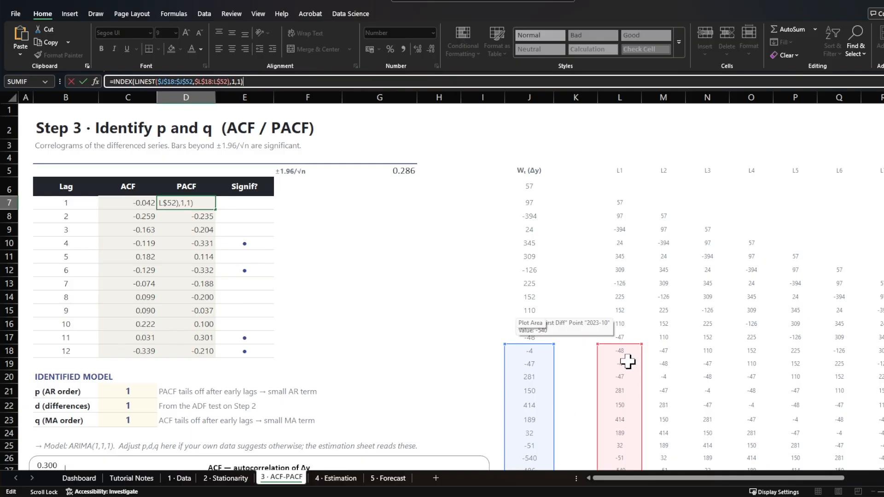
click(205, 221)
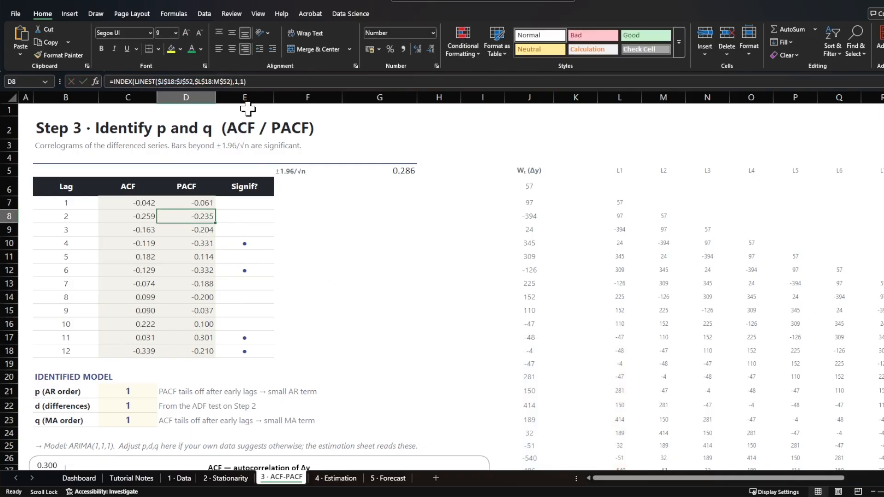
key(F2)
click(216, 233)
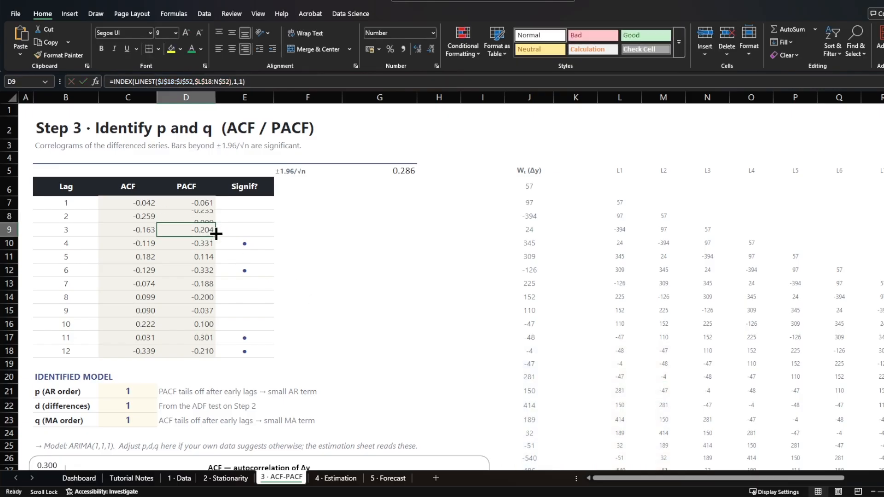
key(F2)
click(469, 283)
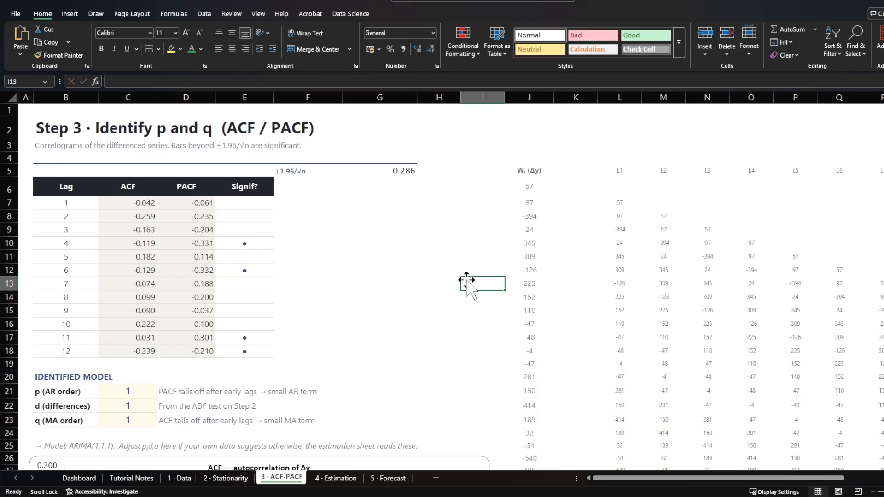
Zoom the sheet out slightly and examine the ACF and PACF charts of Δy.
scroll(473, 260, down, 1)
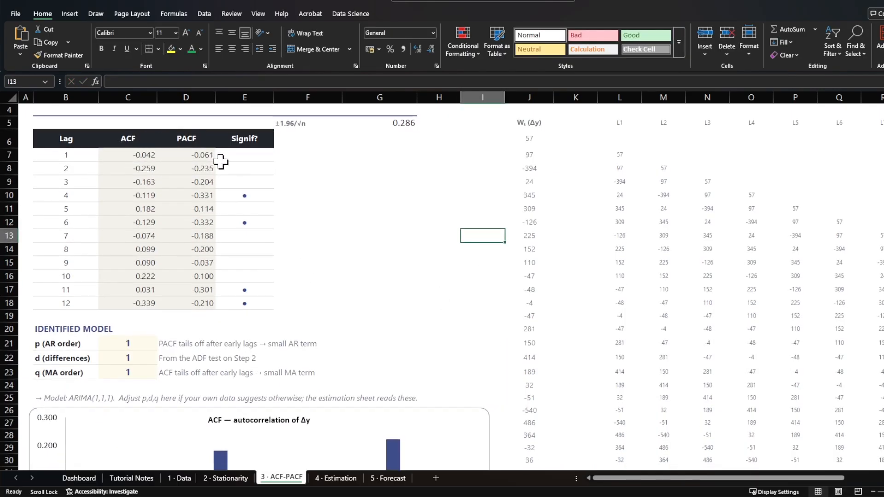
scroll(534, 209, down, 7)
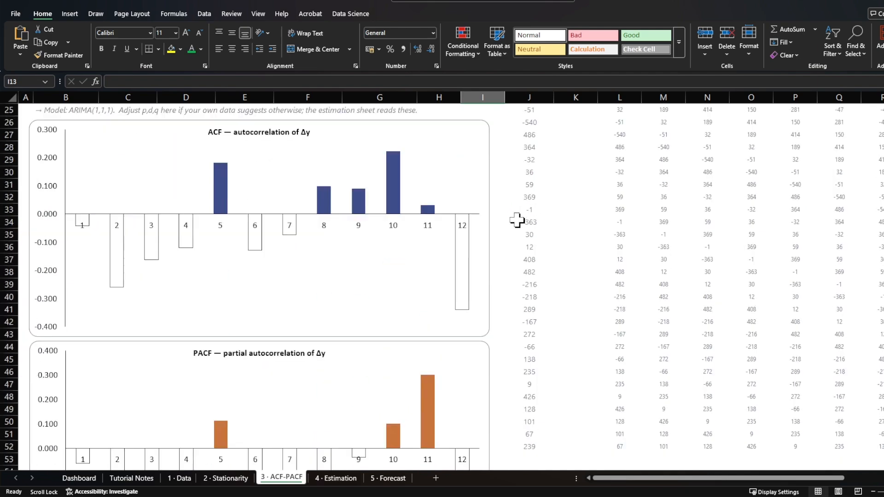
scroll(517, 220, down, 1)
scroll(516, 220, up, 1)
click(873, 491)
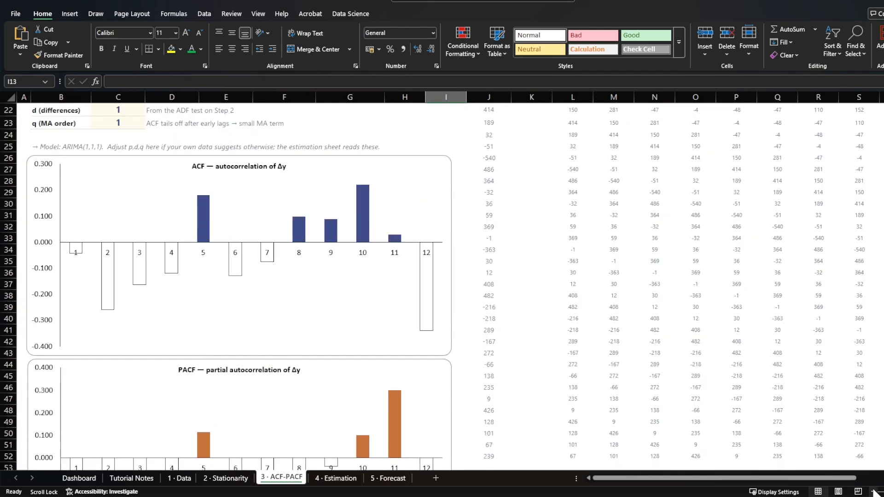
scroll(479, 318, down, 1)
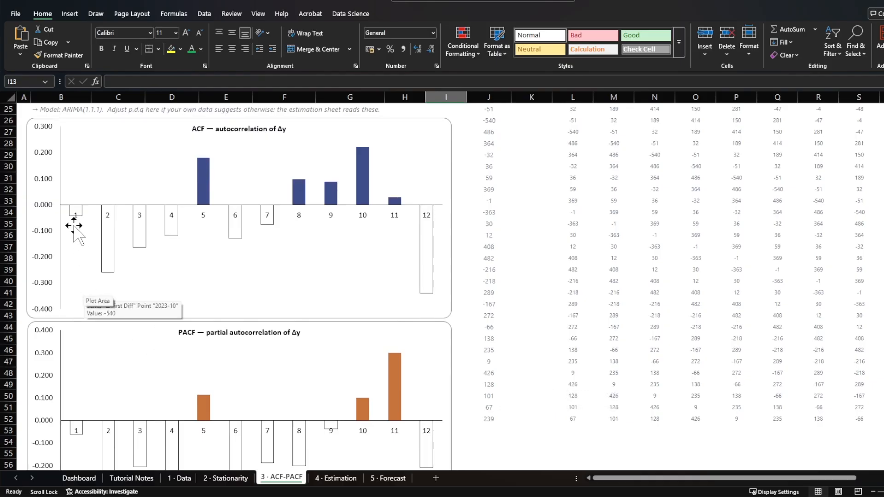
scroll(156, 382, down, 1)
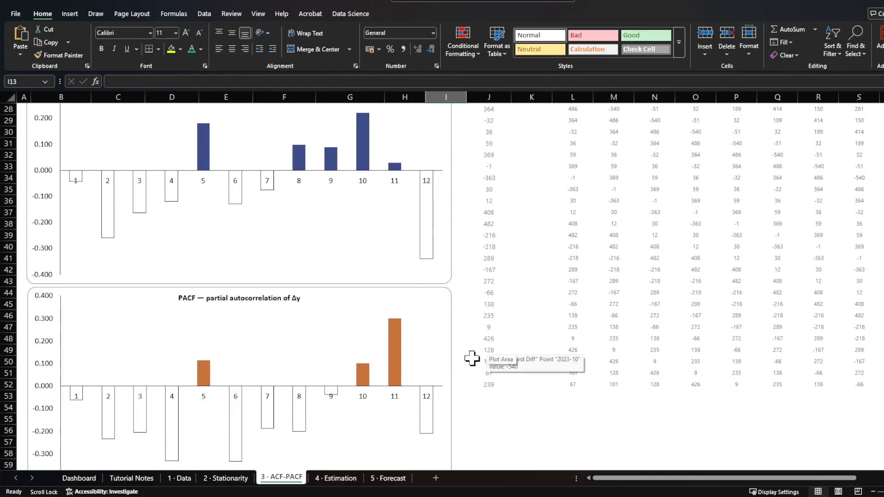
Review the d, p and q orders in the Identified Model block.
scroll(470, 356, up, 9)
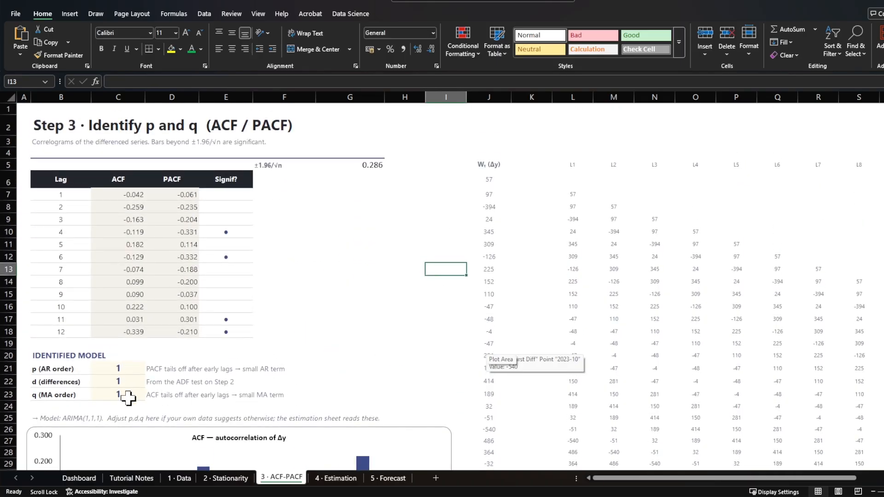
click(65, 382)
click(71, 369)
click(69, 395)
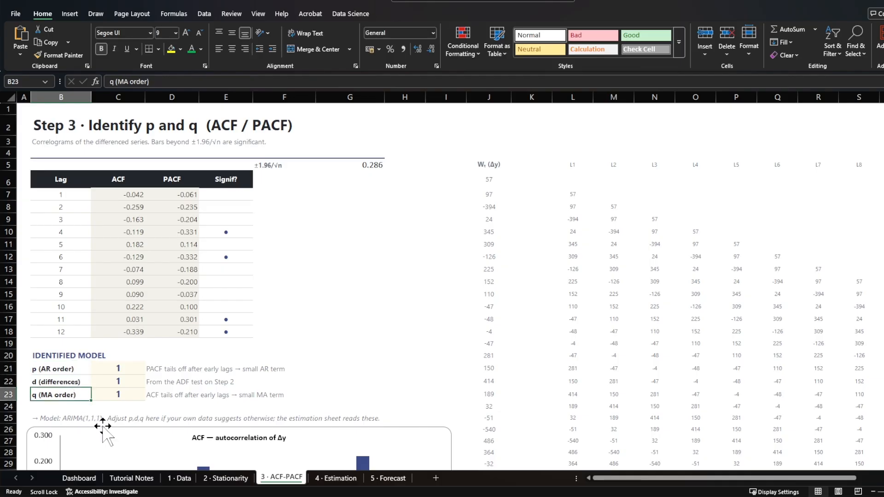
Compare the ACF and PACF charts with the lag table's Signif? column and the identified orders.
scroll(468, 317, down, 6)
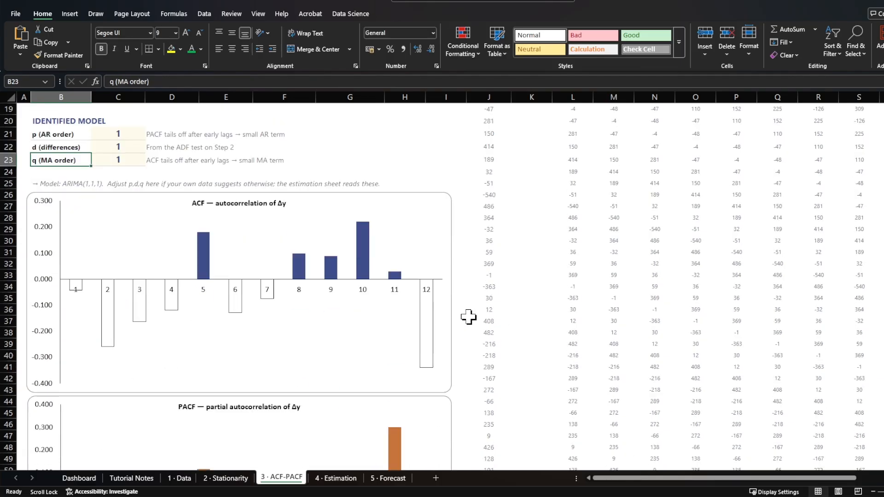
scroll(469, 316, down, 2)
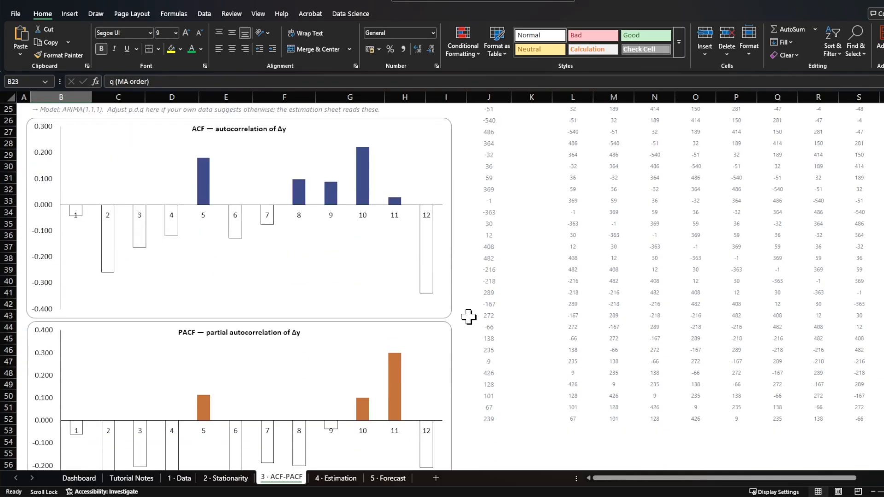
scroll(468, 317, down, 1)
scroll(458, 292, up, 8)
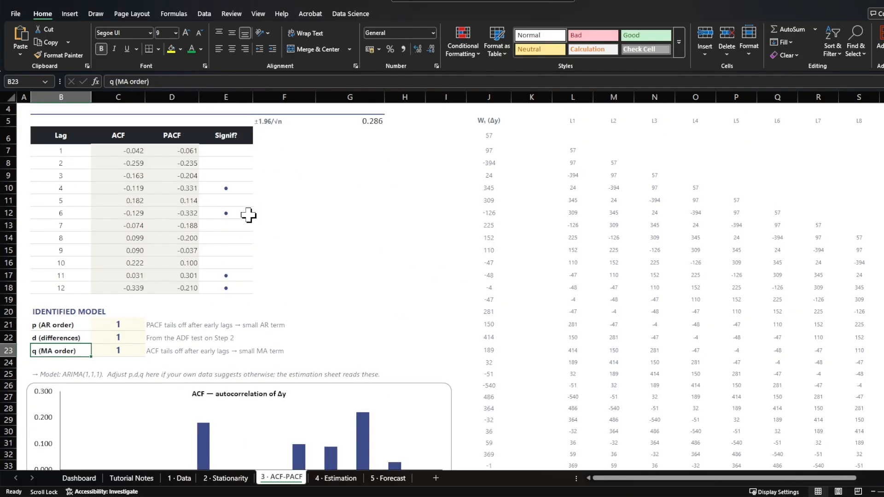
scroll(358, 240, down, 3)
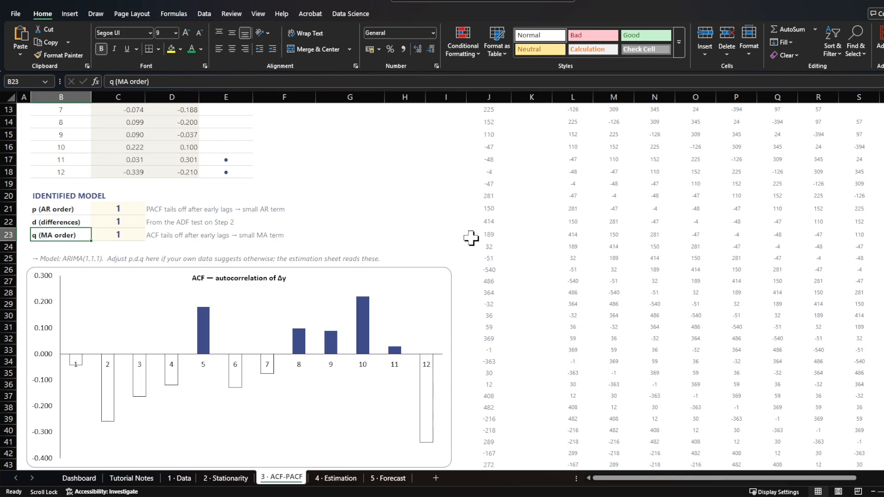
Read the Step 4 Estimation notes on the Tutorial Notes sheet, covering the honest problem, Stage 1, Stage 2 and Diagnostics.
click(131, 477)
scroll(116, 167, down, 5)
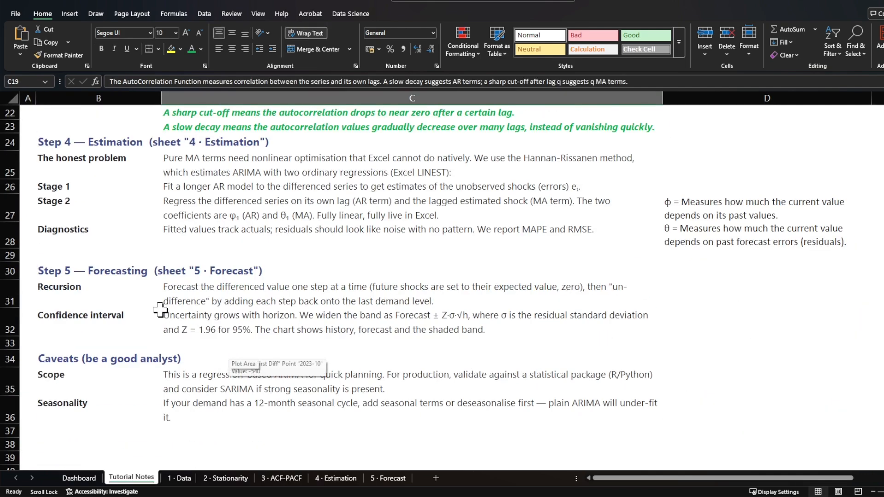
click(106, 145)
click(182, 164)
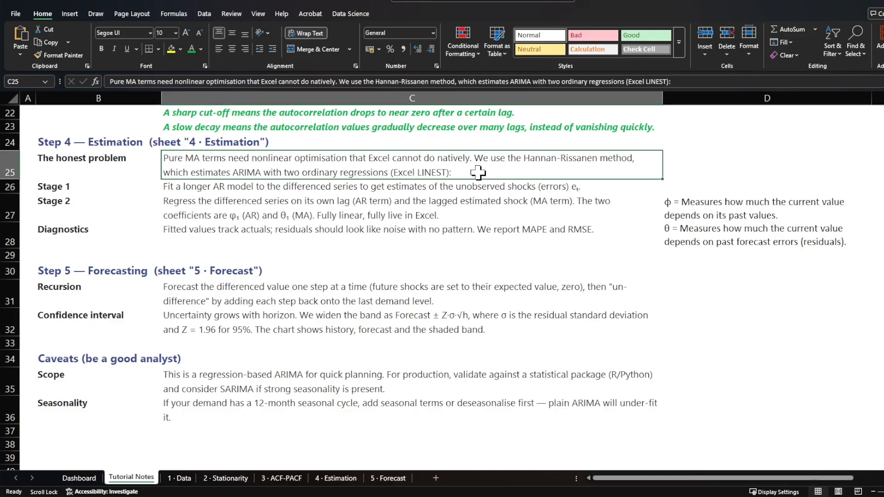
click(117, 189)
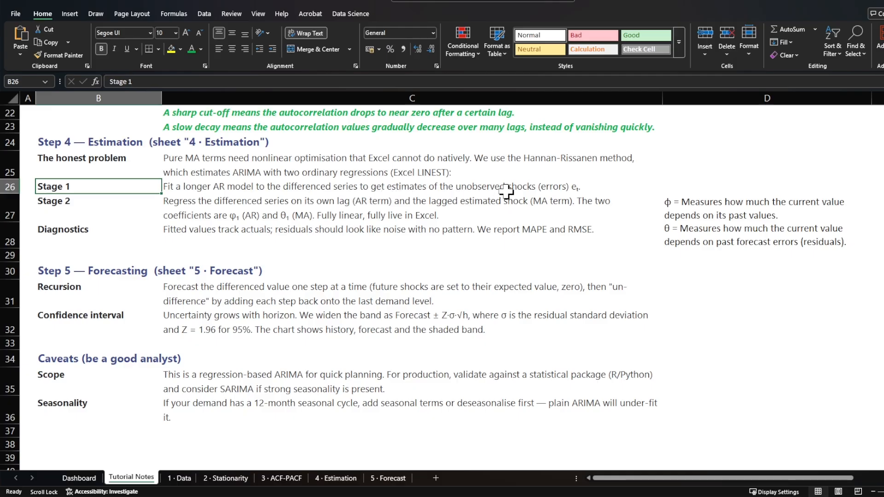
click(72, 206)
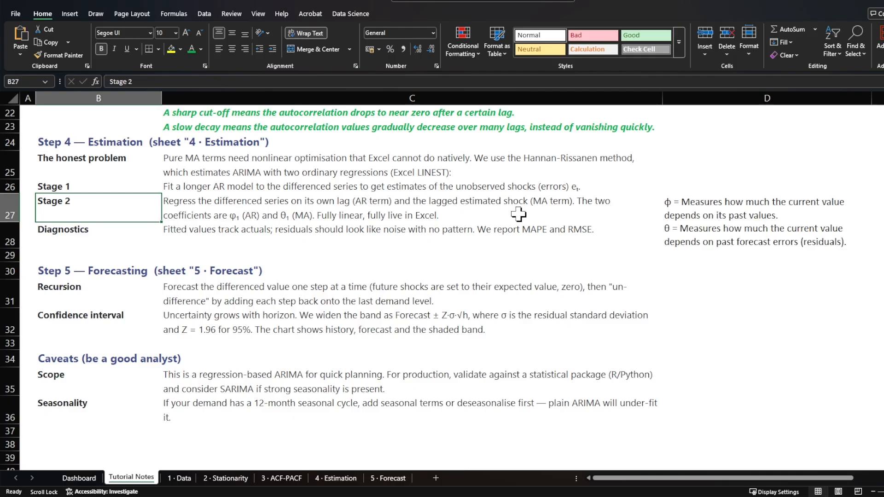
click(303, 251)
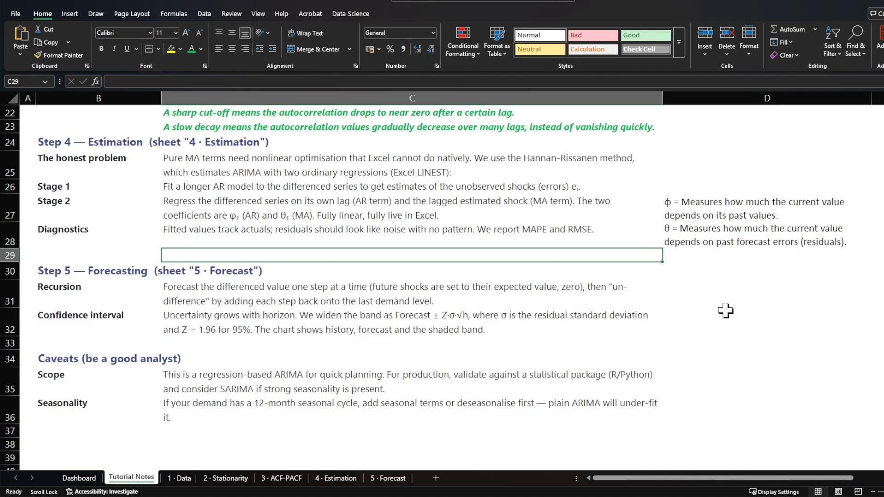
Open the 4 · Estimation sheet and locate its Stage 1 and Stage 2 blocks, glancing back at the Tutorial Notes.
click(341, 479)
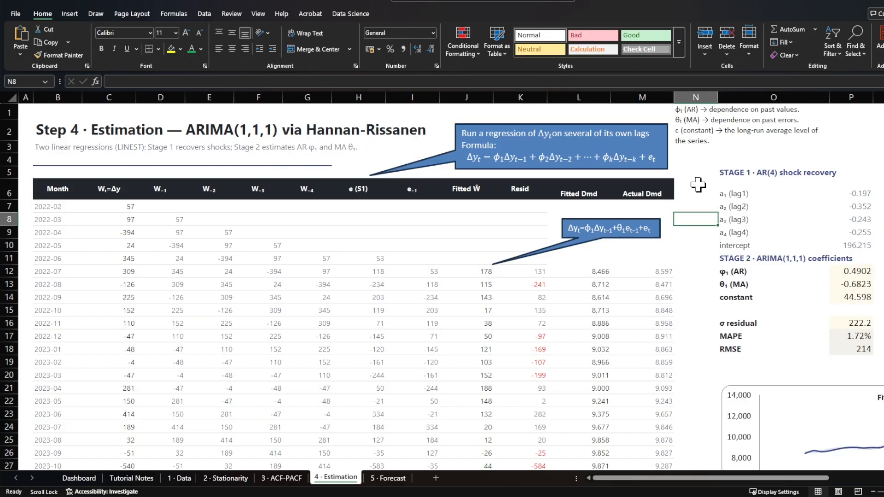
click(734, 174)
click(732, 257)
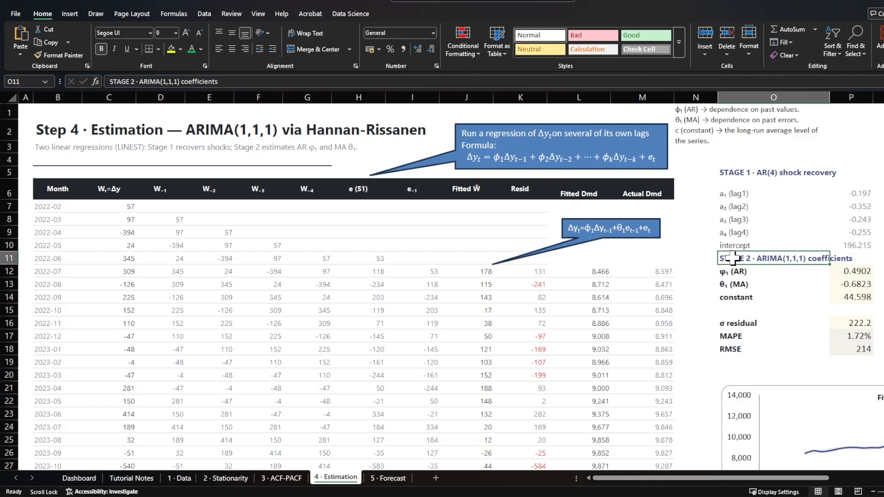
click(726, 174)
click(131, 478)
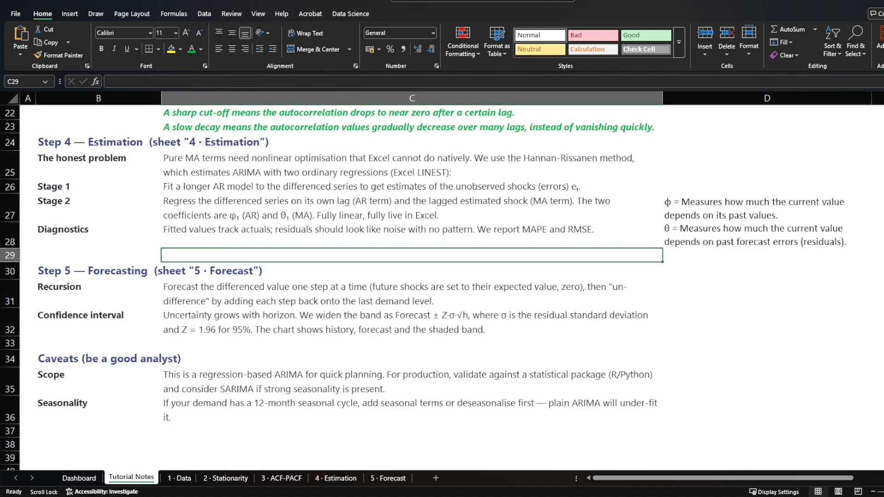
click(335, 477)
Examine the Wₜ=Δy column and lagged columns D:G on 4 · Estimation, and recheck the Stage 1 description in the Tutorial Notes.
click(108, 97)
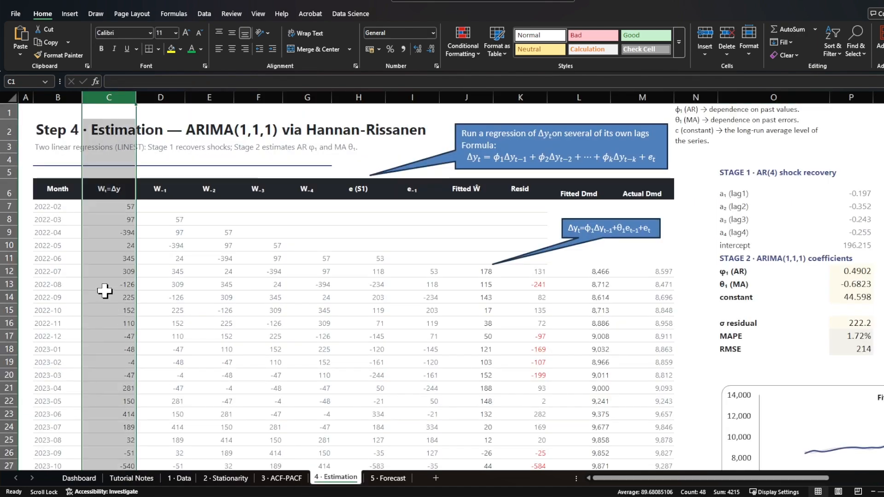
click(168, 99)
drag(168, 100, 296, 95)
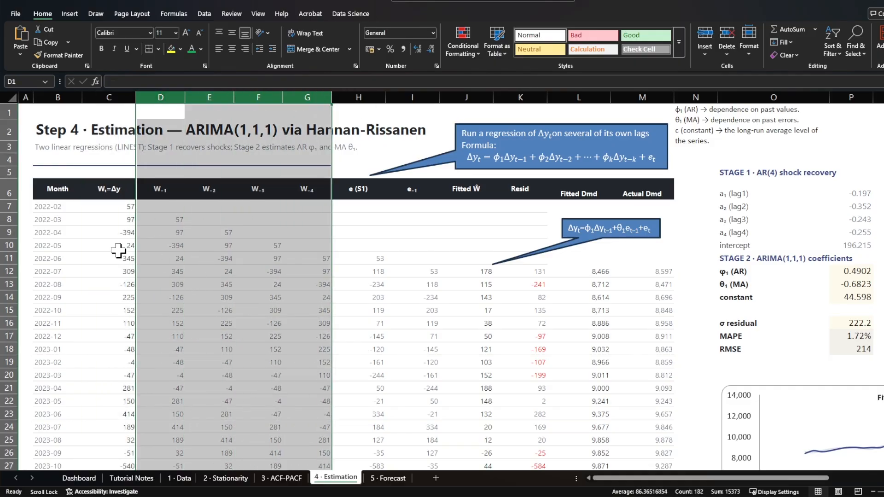
click(104, 163)
click(132, 478)
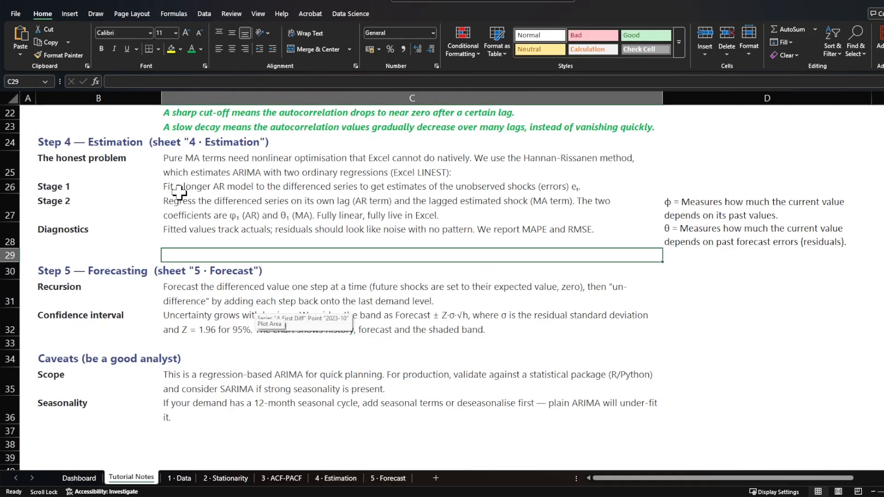
click(239, 188)
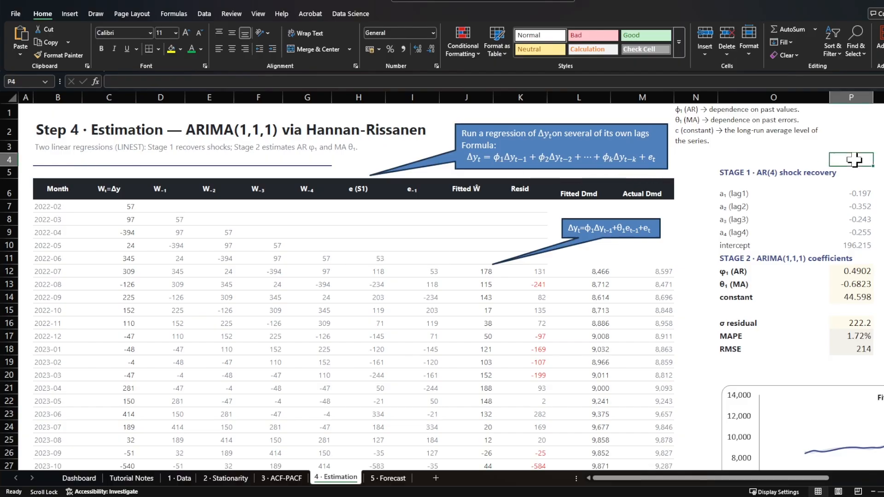
On 4 · Estimation, inspect the a₁ LINEST formula in P6 and review the Stage 1 lag coefficients and intercept.
click(855, 194)
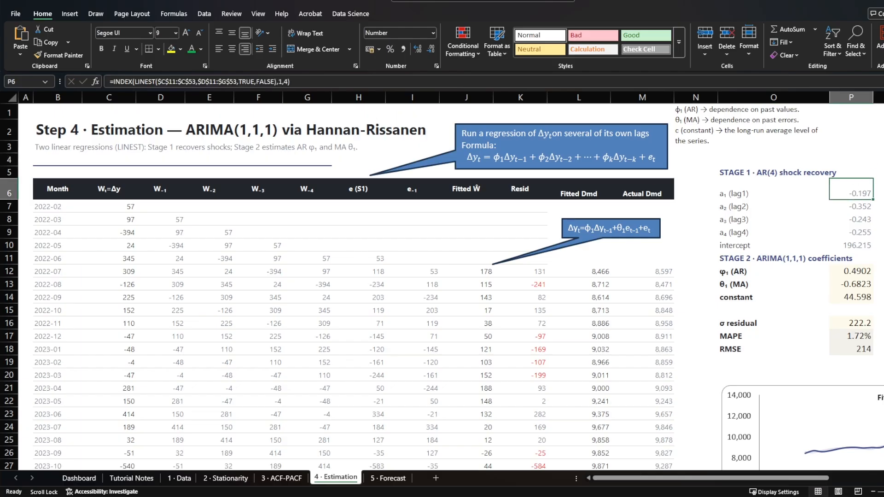
key(F2)
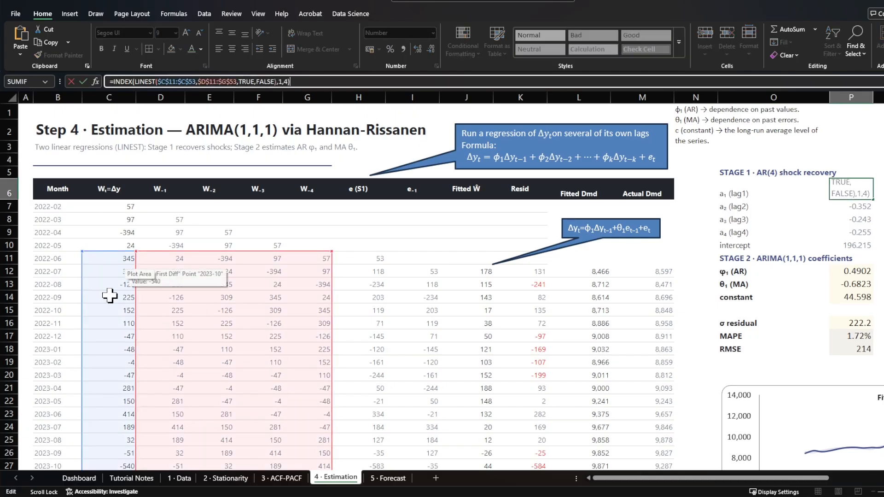
key(Escape)
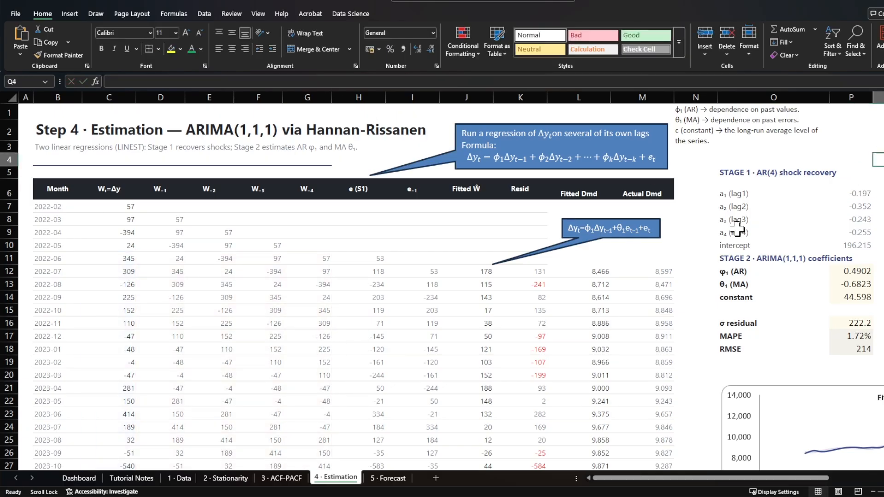
drag(736, 193, 737, 227)
click(737, 246)
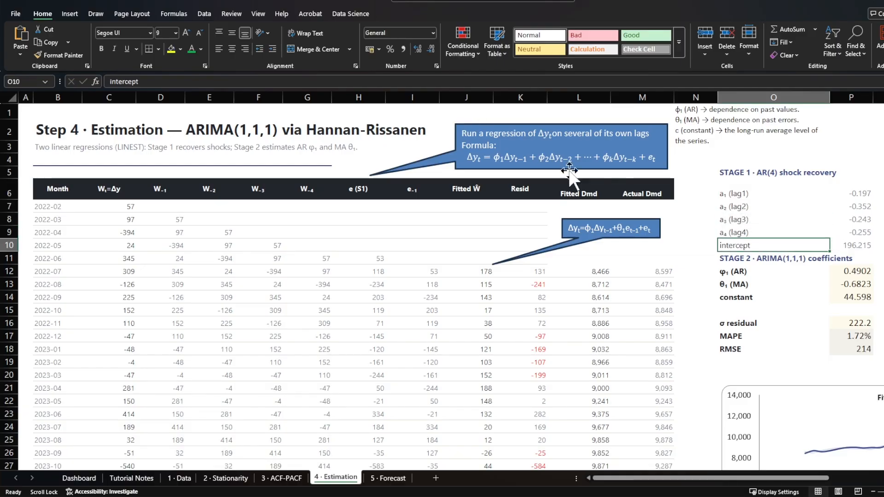
Inspect the e (S1) shock formula in H11 and the coefficients it references.
click(353, 256)
key(F2)
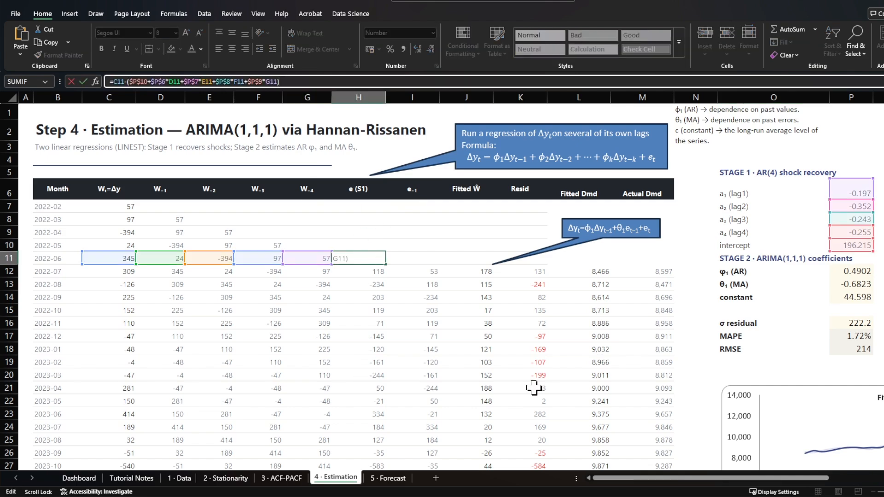
click(703, 219)
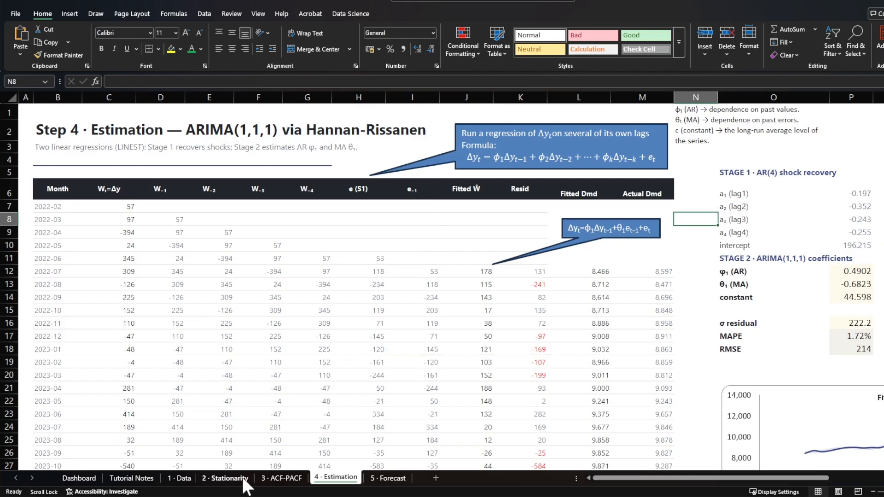
Inspect the Stage 2 block, the Fitted Ŵ formula in J12 and e₋₁ in I12, then reread the Stage 2 description in the Tutorial Notes.
click(725, 259)
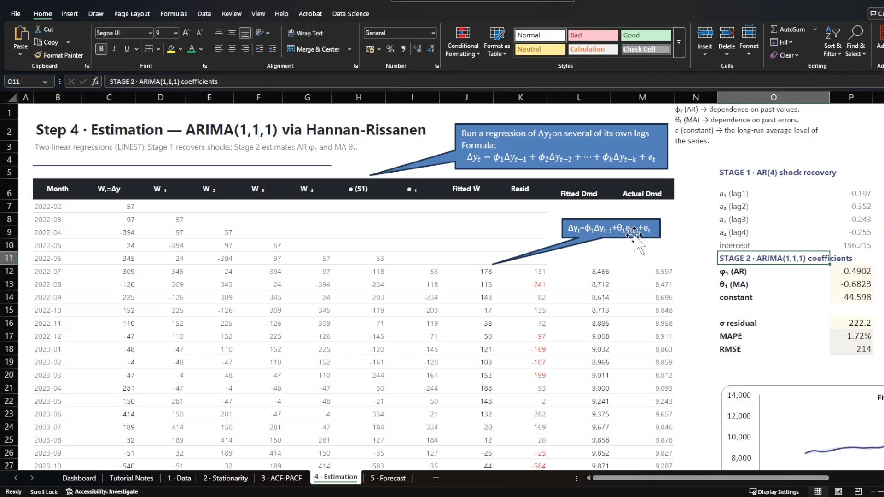
click(460, 274)
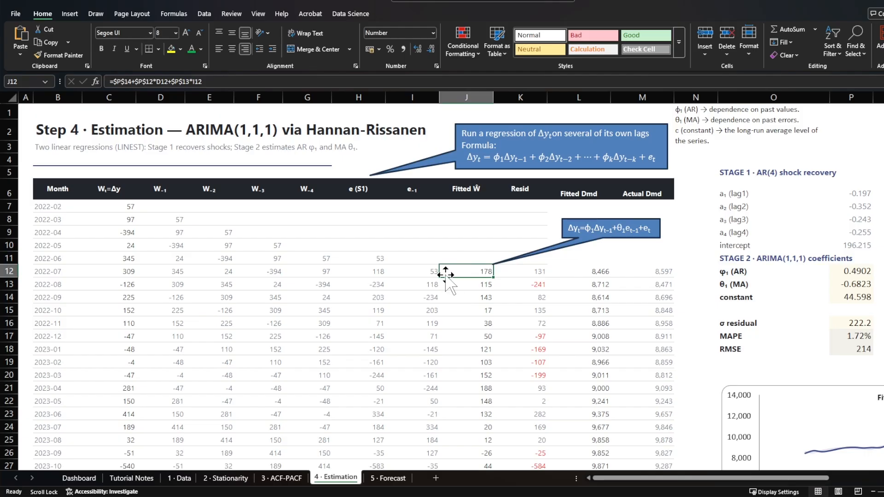
click(435, 272)
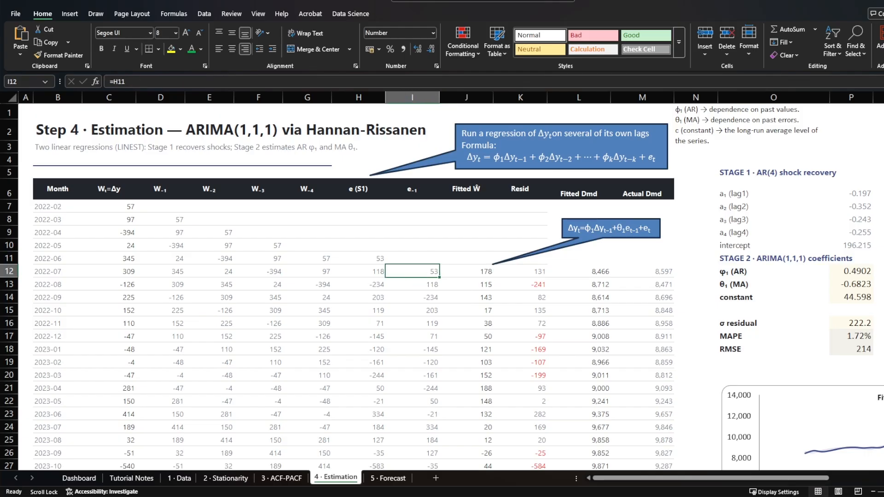
click(156, 478)
click(193, 206)
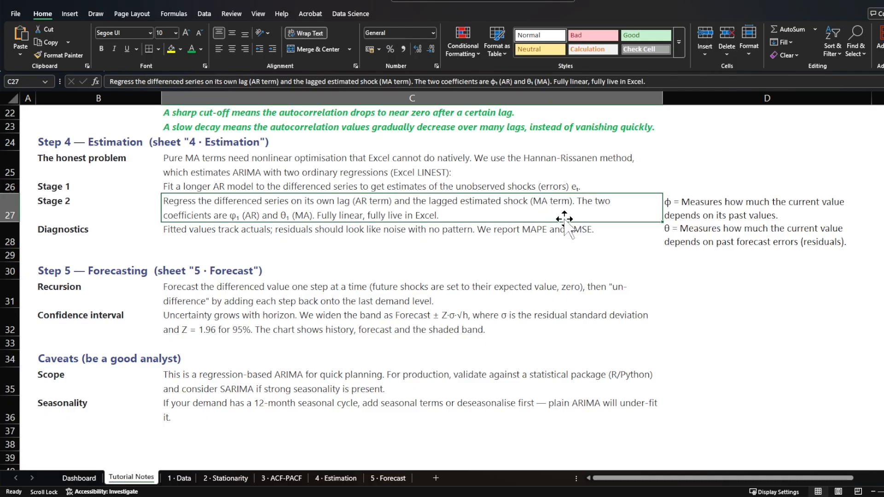
On 4 · Estimation, compare the Wlag1 and elag1 helper columns with the Wₜ=Δy, W₋₁ and e (S1) columns that feed the Stage 2 regression.
click(331, 480)
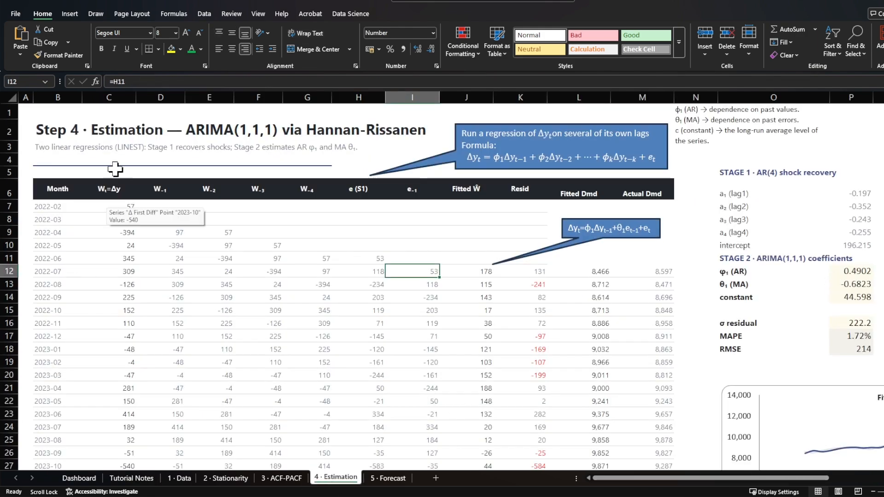
click(112, 94)
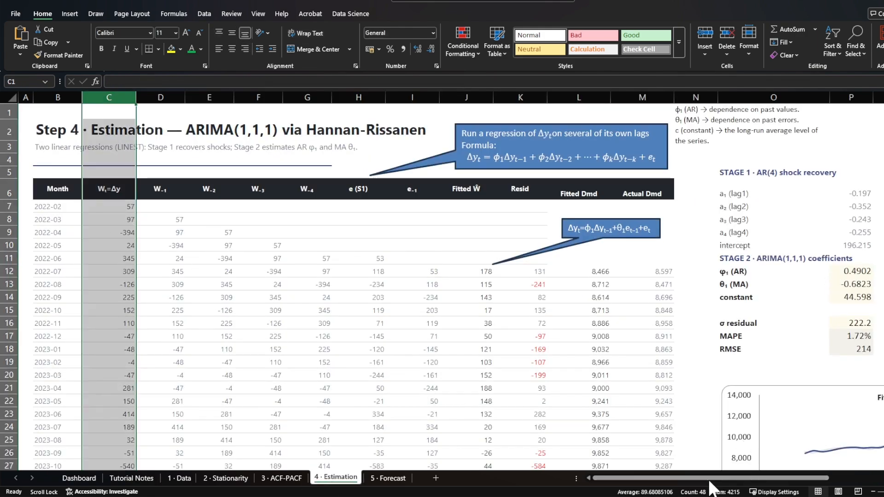
drag(686, 478, 766, 489)
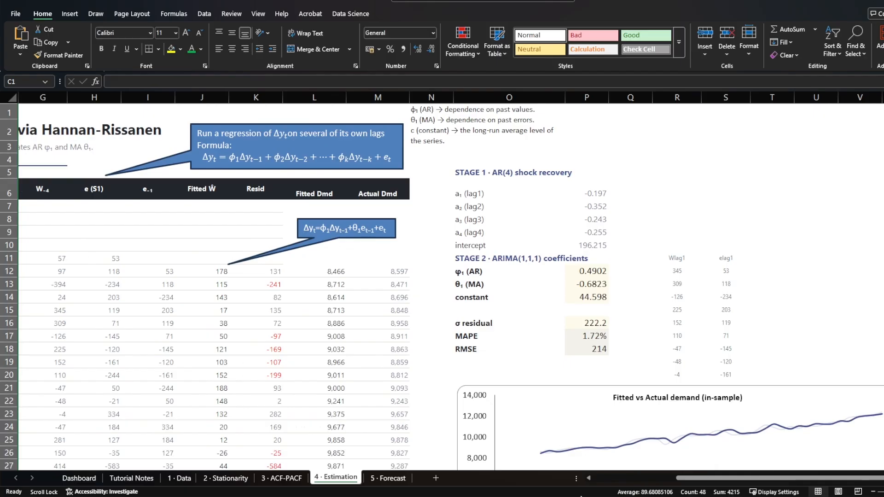
click(676, 257)
drag(688, 480, 653, 477)
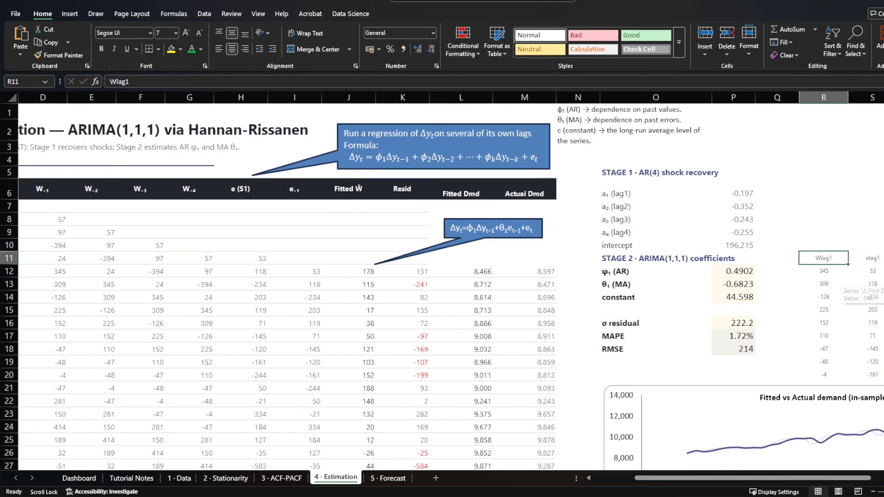
drag(640, 478, 598, 482)
click(167, 182)
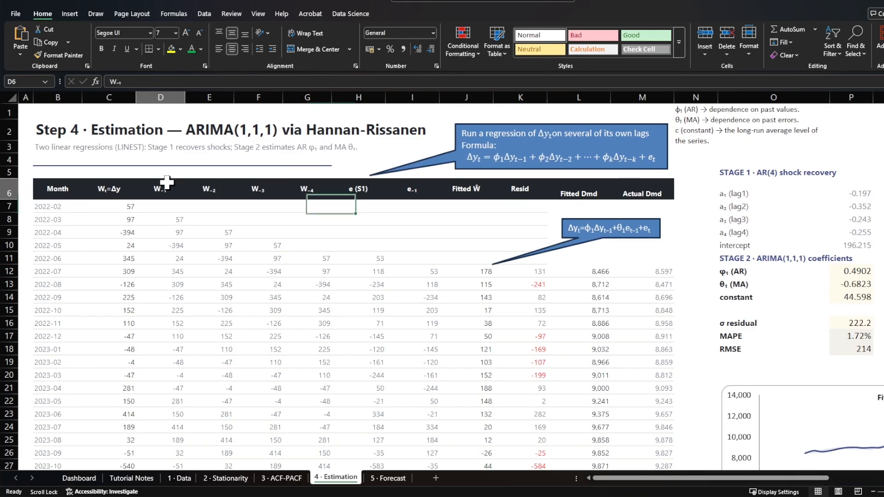
drag(674, 480, 719, 484)
click(872, 258)
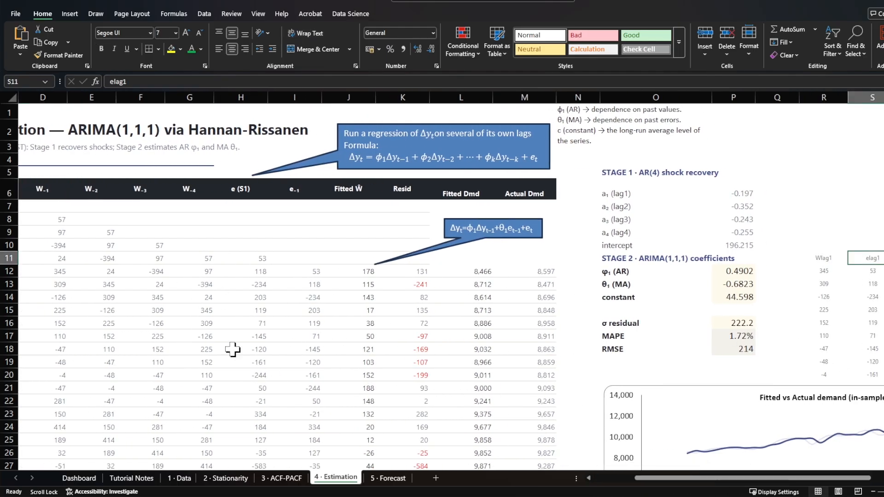
click(238, 258)
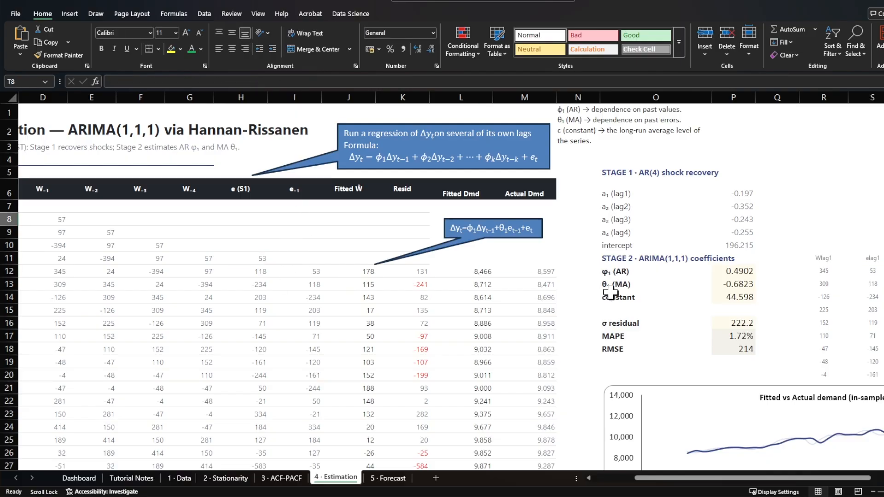
Inspect the φ₁ (AR) LINEST formula in P12 and its input ranges, and review the φ₁, θ₁ and constant entries of Stage 2.
click(729, 272)
key(F2)
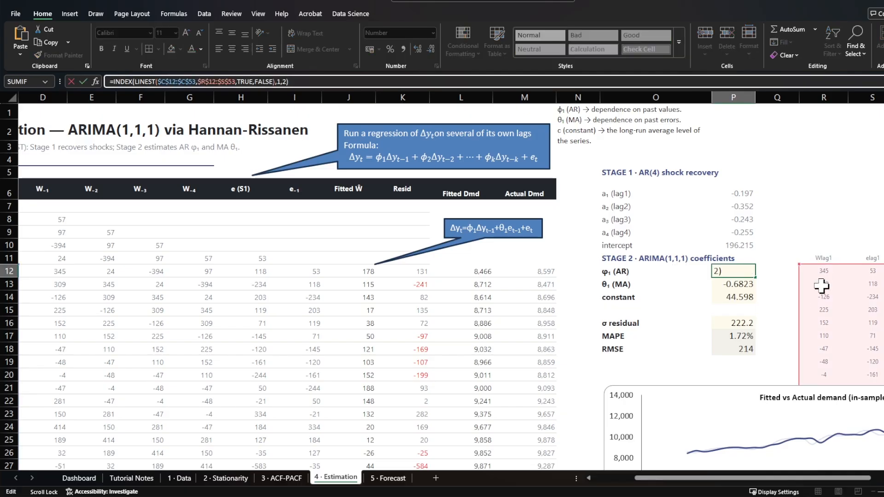
click(812, 221)
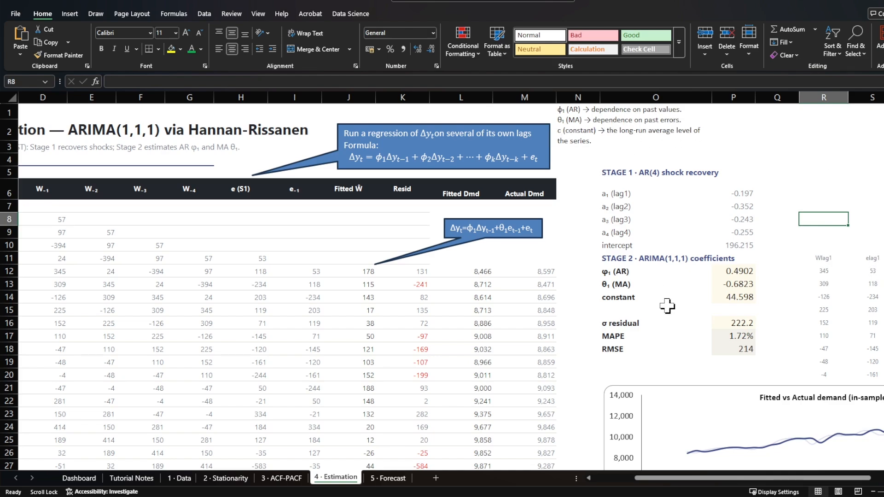
click(623, 297)
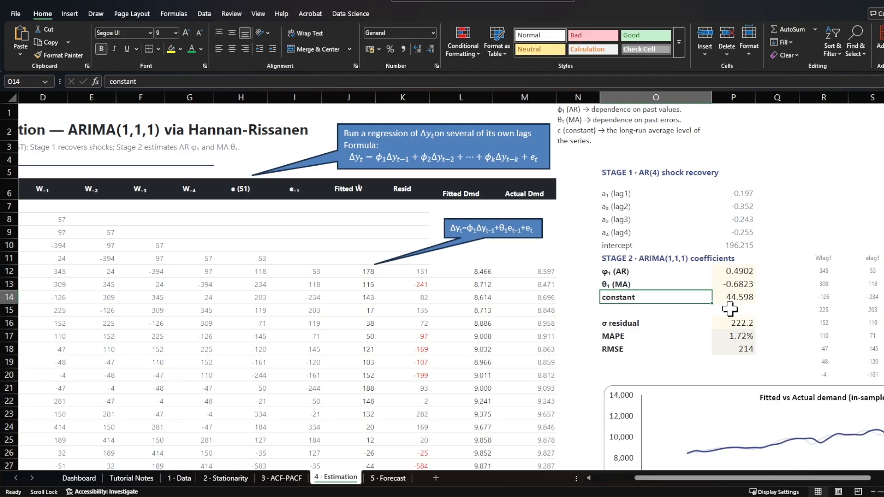
scroll(187, 207, left, 3)
click(134, 97)
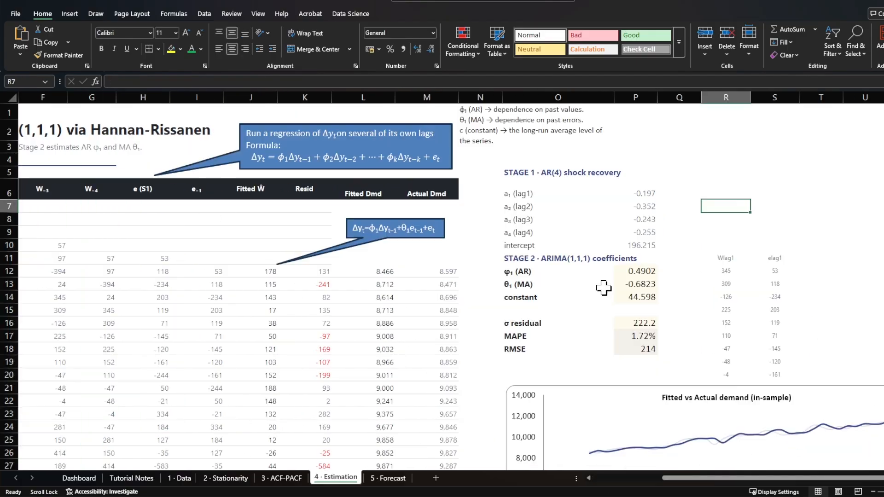
click(519, 272)
click(519, 284)
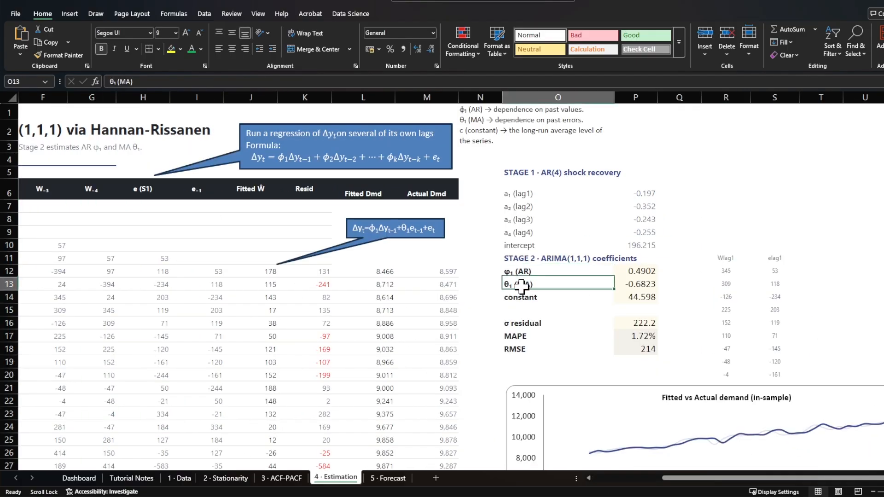
click(520, 296)
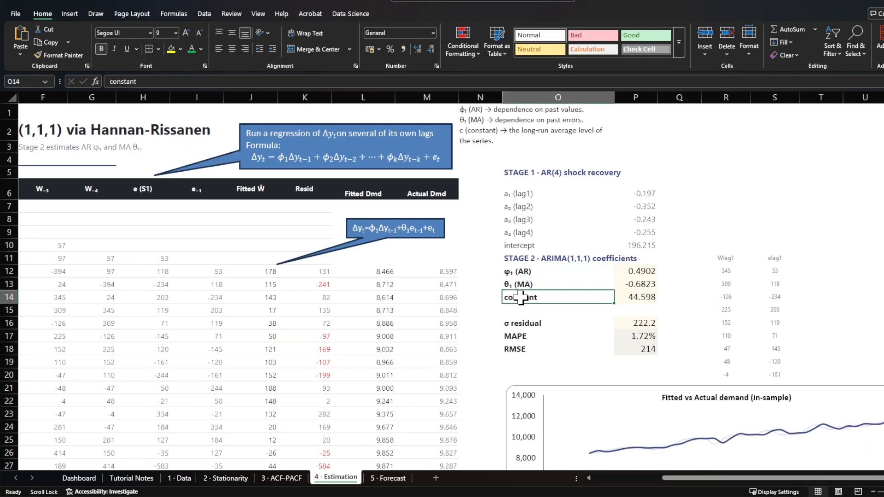
Check how the Fitted Ŵ formula in J12 combines the Stage 2 coefficients with the lagged difference and the lagged shock in I12.
click(233, 274)
key(Left)
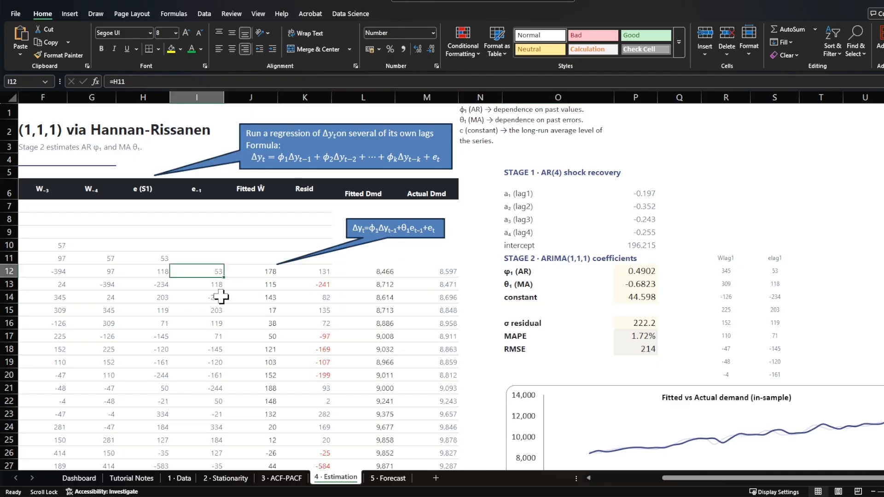
click(255, 273)
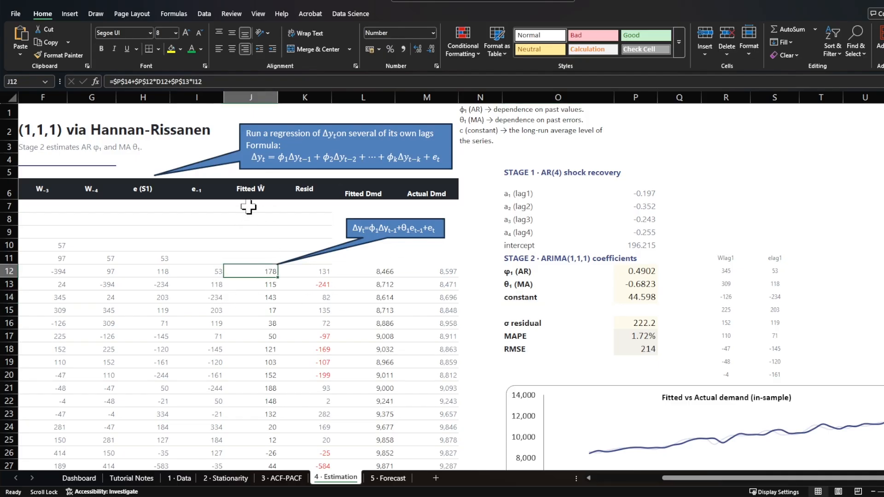
click(810, 195)
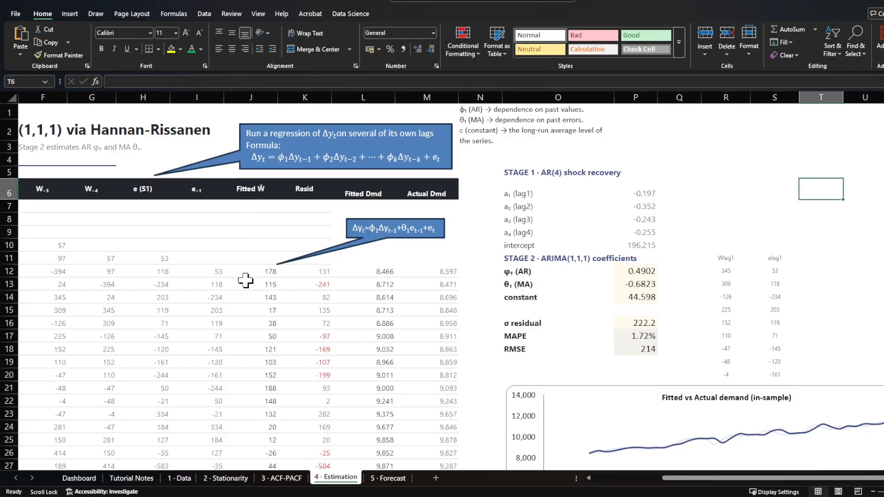
Inspect the Resid formula in K12 and trace its references to C12 and J12, leaving the formula unchanged.
click(317, 273)
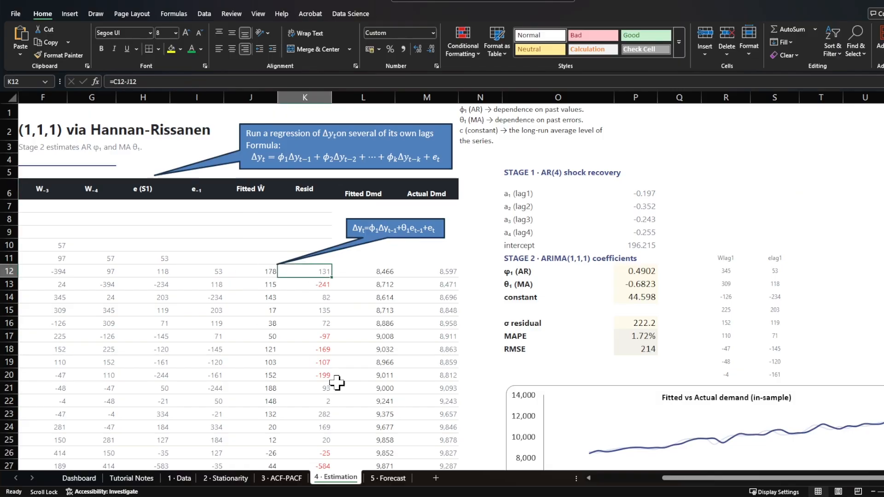
click(136, 81)
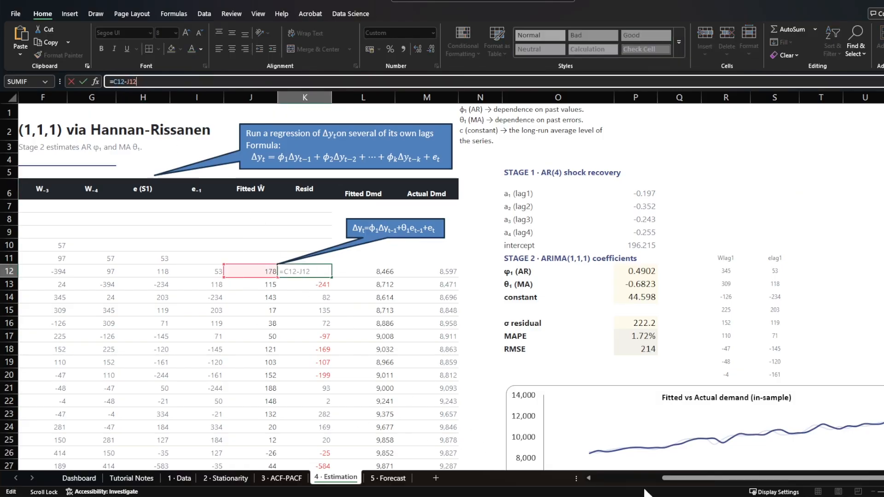
drag(711, 479, 635, 479)
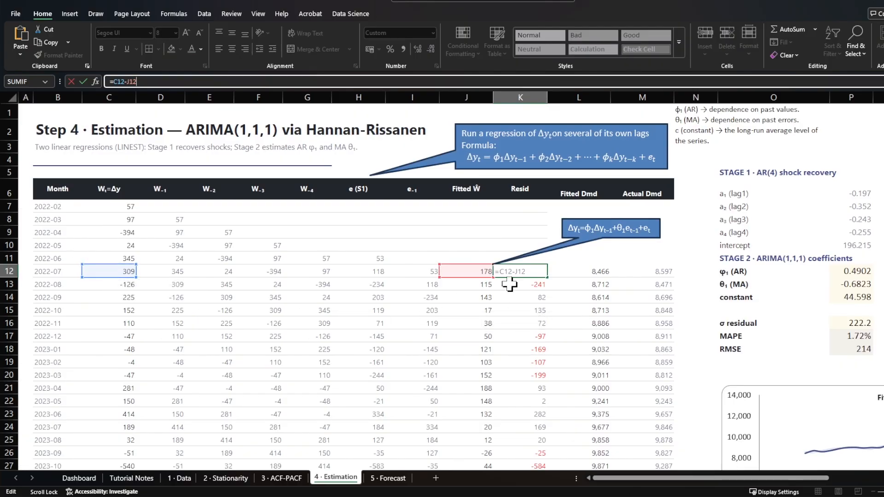
click(520, 233)
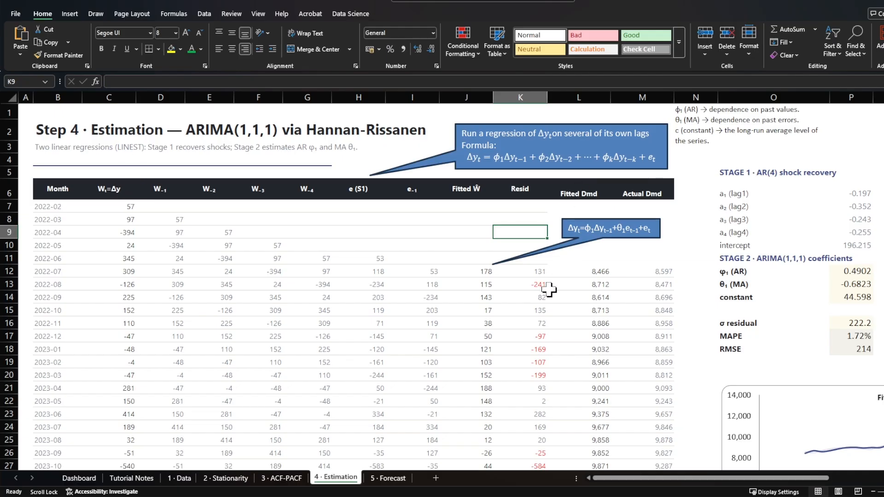
Trace the Fitted Dmd formula in L12 to the fitted difference in J12 and the 2022-06 demand in D11 of 1 · Data.
click(463, 272)
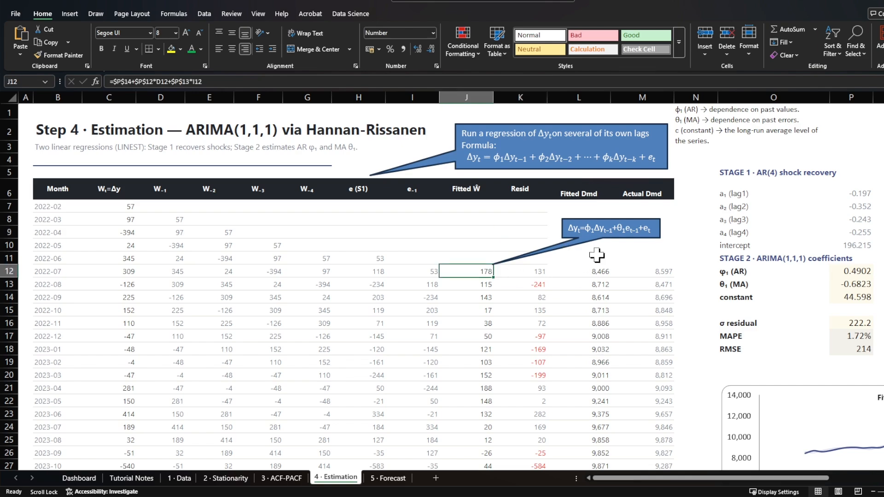
click(577, 276)
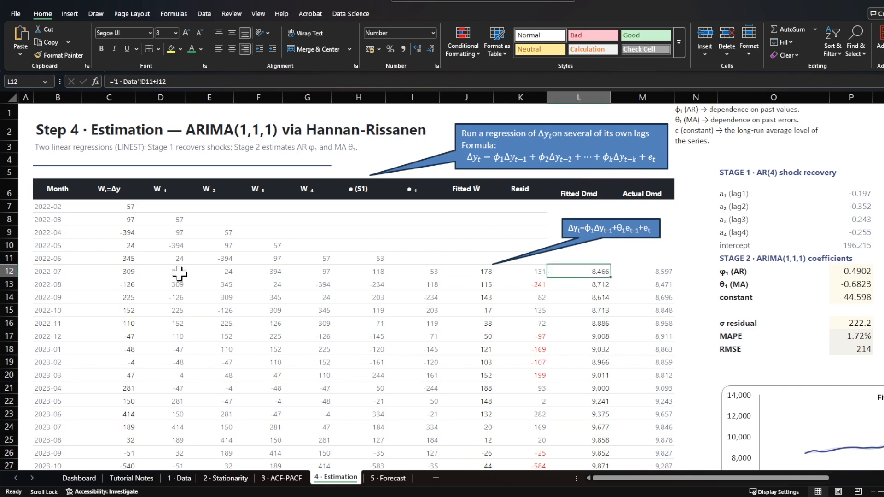
click(97, 260)
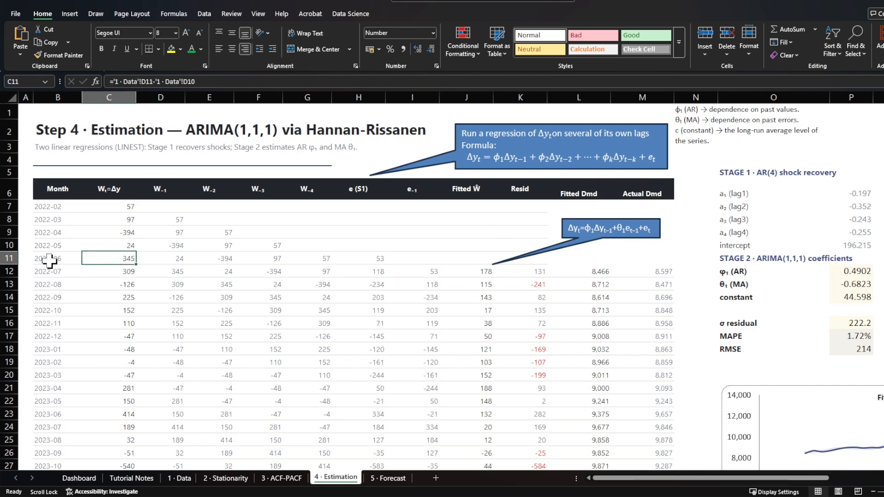
click(186, 477)
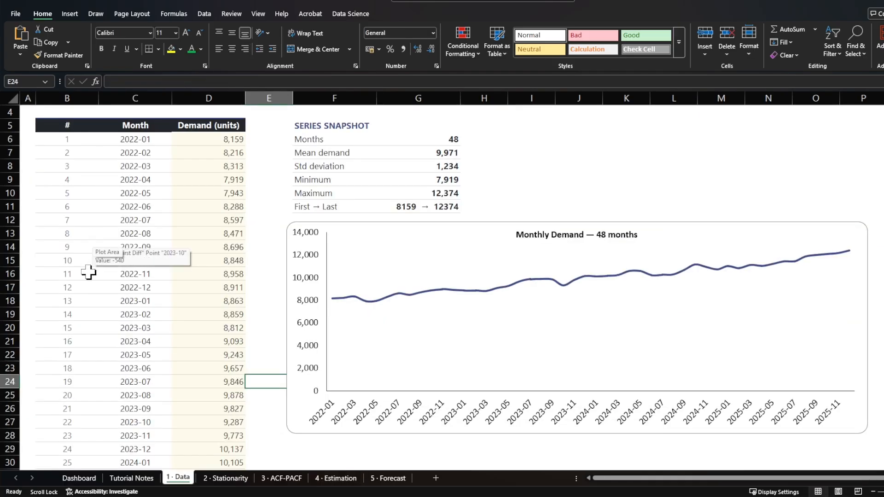
click(87, 291)
click(133, 208)
click(190, 207)
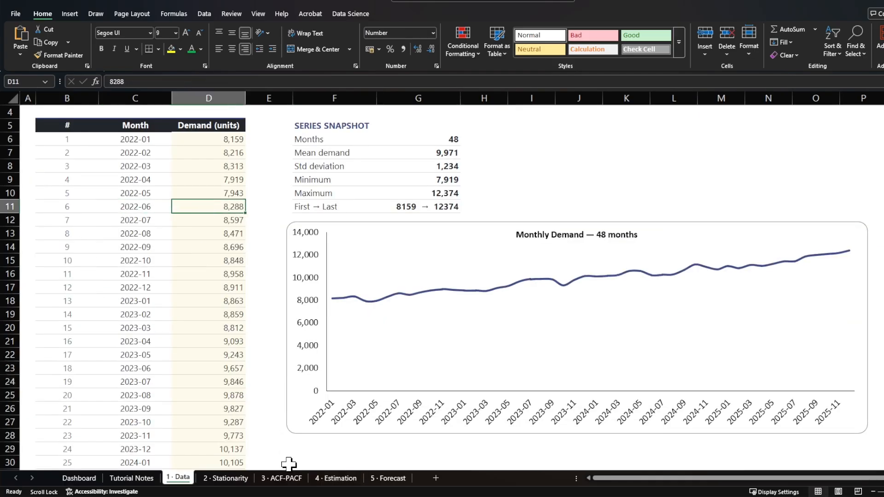
click(336, 477)
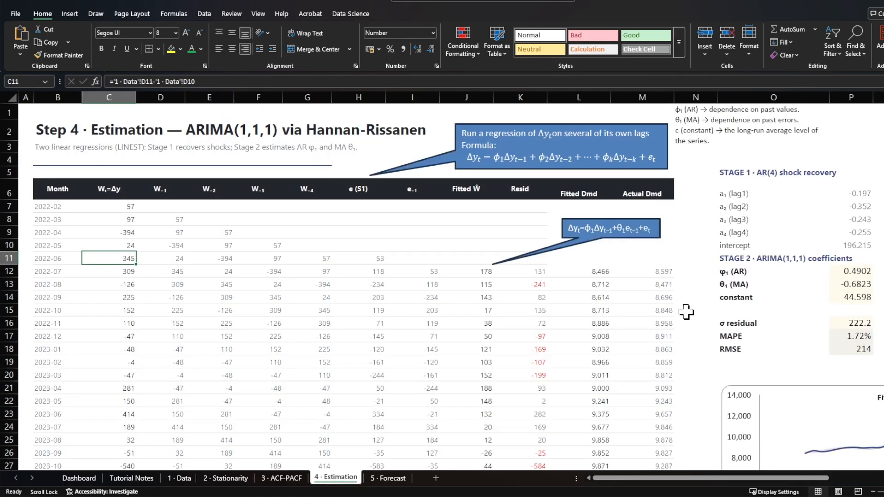
click(481, 272)
click(607, 272)
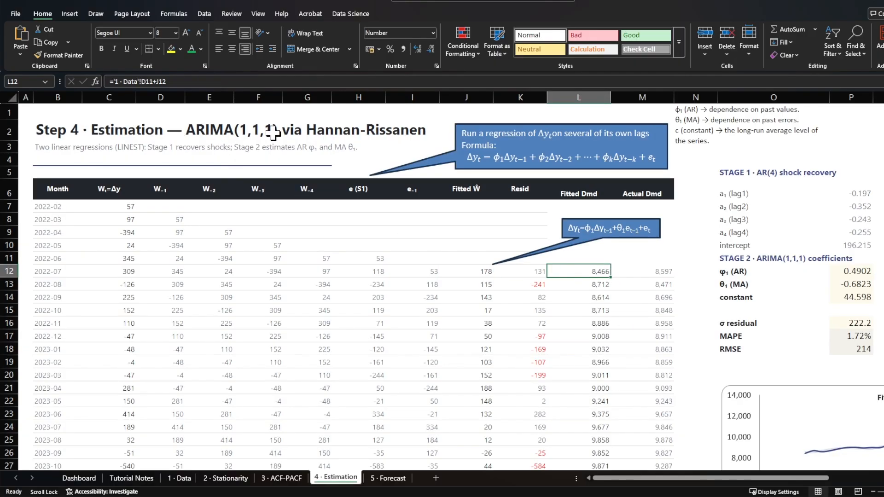
Review the Actual Dmd column, the Fitted vs Actual demand chart and the RMSE entry on 4 · Estimation.
click(670, 189)
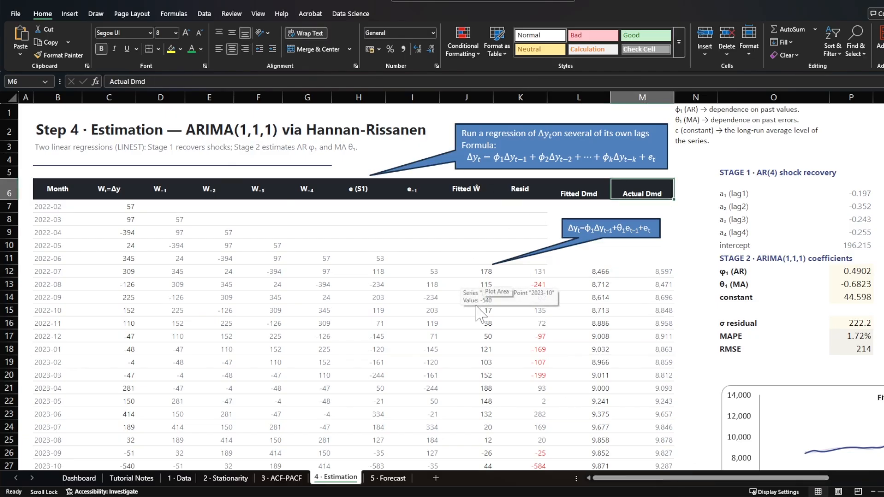
drag(666, 486, 764, 479)
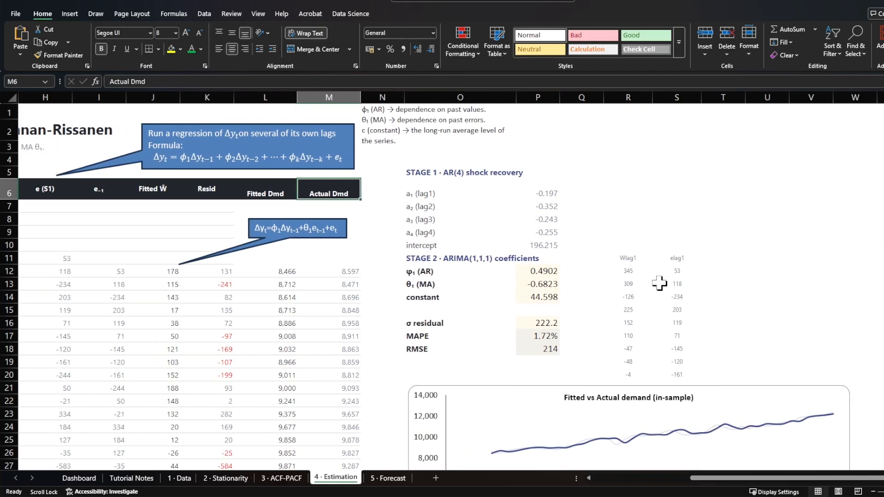
scroll(651, 287, down, 3)
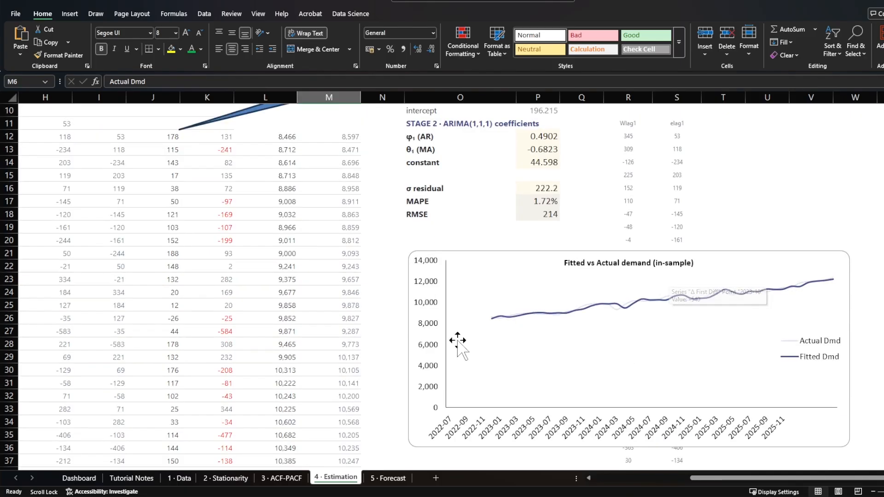
click(417, 227)
click(418, 214)
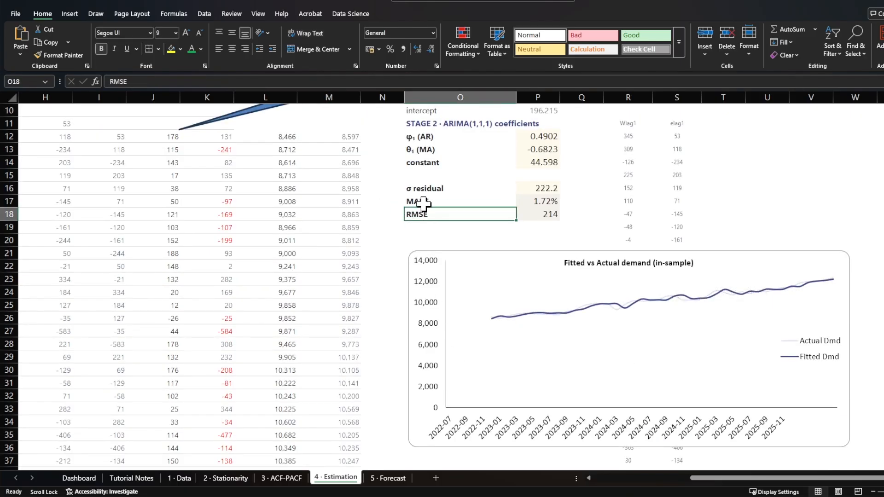
Review the MAPE entry beside the Stage 2 coefficients and the Fitted Ŵ column heading on 4 · Estimation.
click(421, 203)
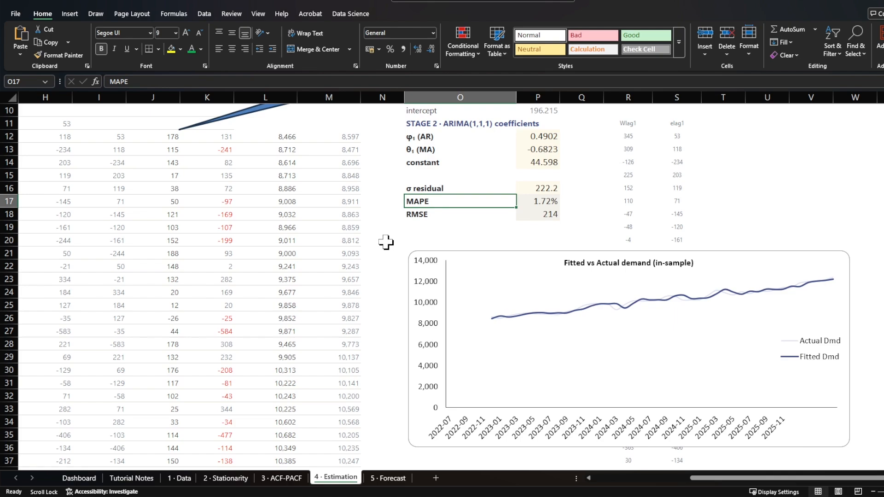
scroll(386, 242, up, 2)
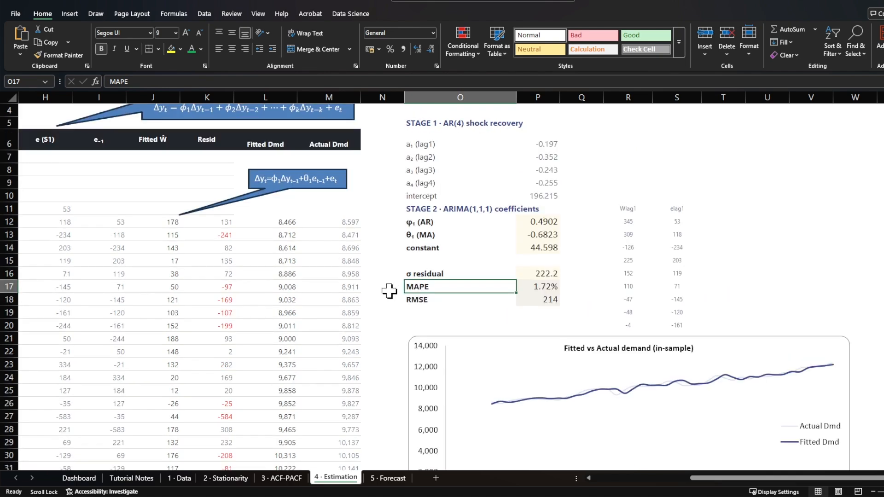
click(154, 141)
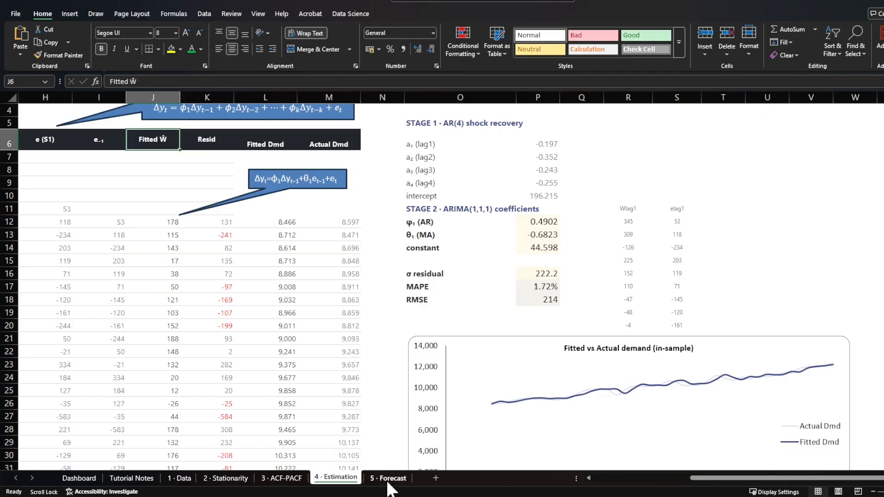
Inspect the 2026-01 Forecast Ŵ formula in C7 of 5 · Forecast, leaving it unchanged.
click(388, 478)
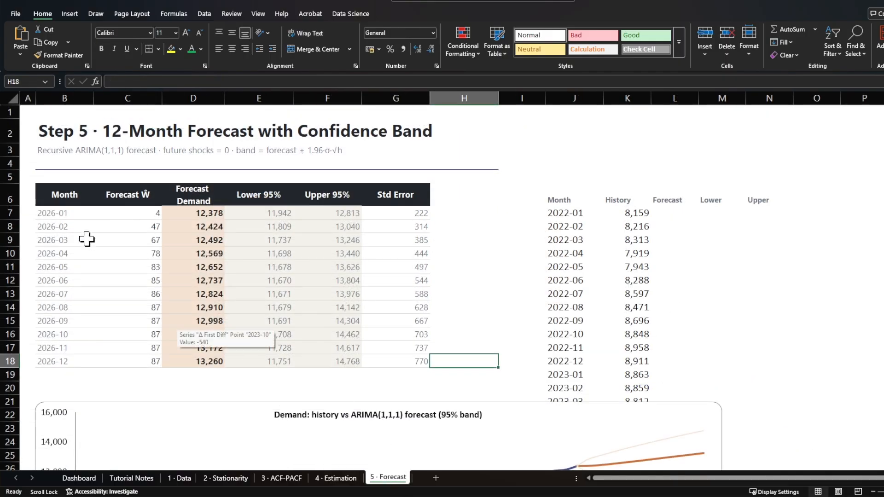
click(136, 214)
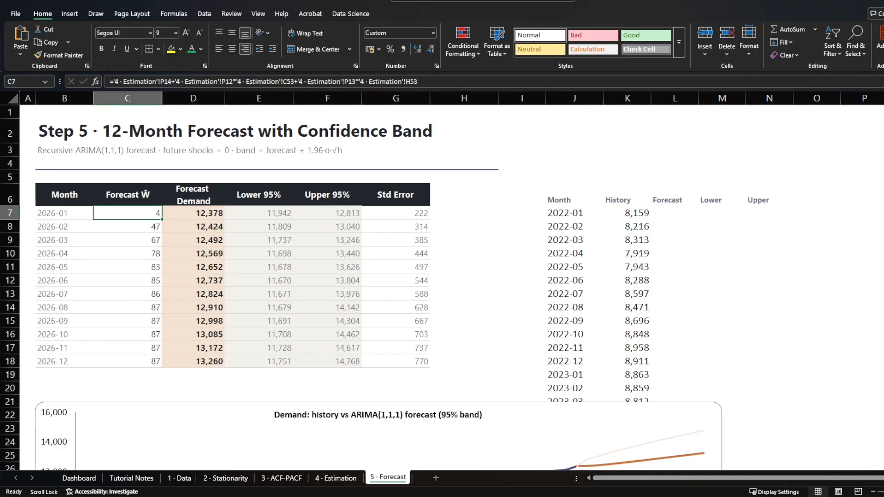
click(713, 335)
Compare the fitted model equation in B22 of Dashboard with the Fitted Ŵ column on 4 · Estimation.
click(79, 478)
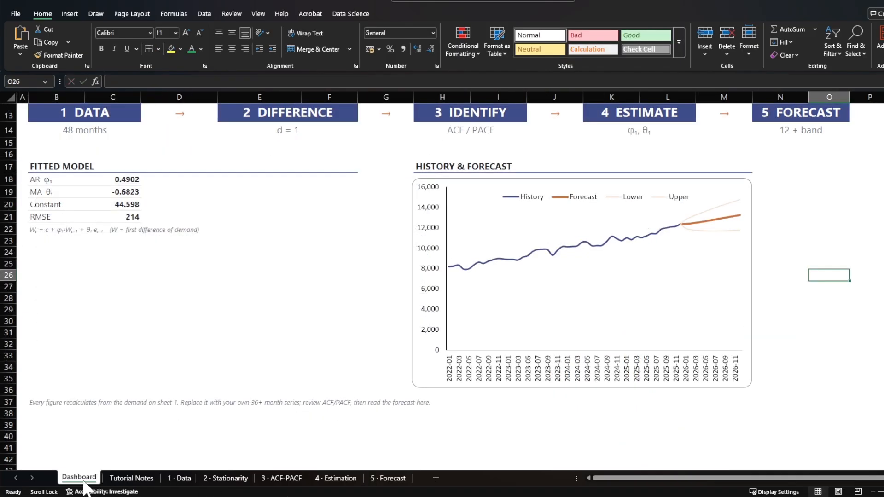
click(64, 230)
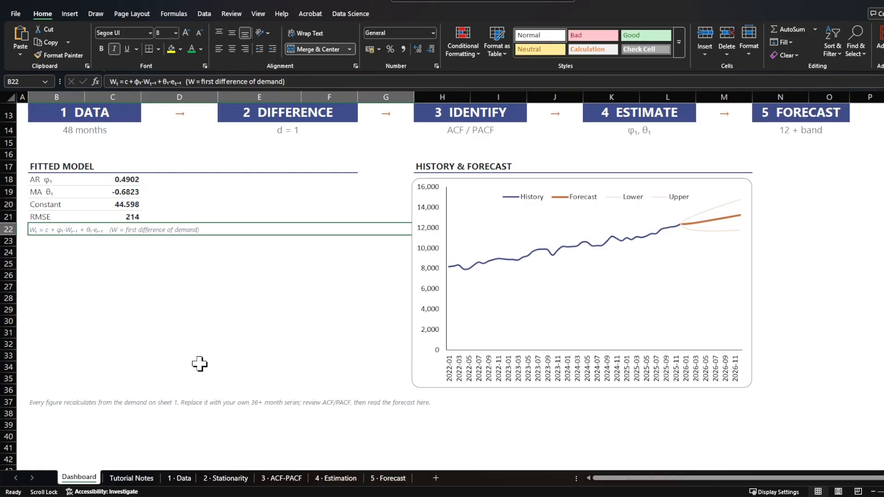
click(324, 477)
click(479, 186)
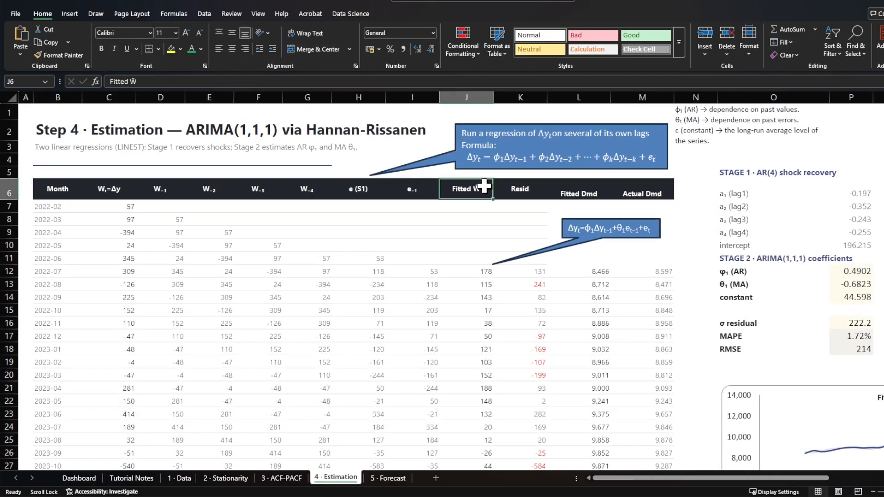
click(102, 477)
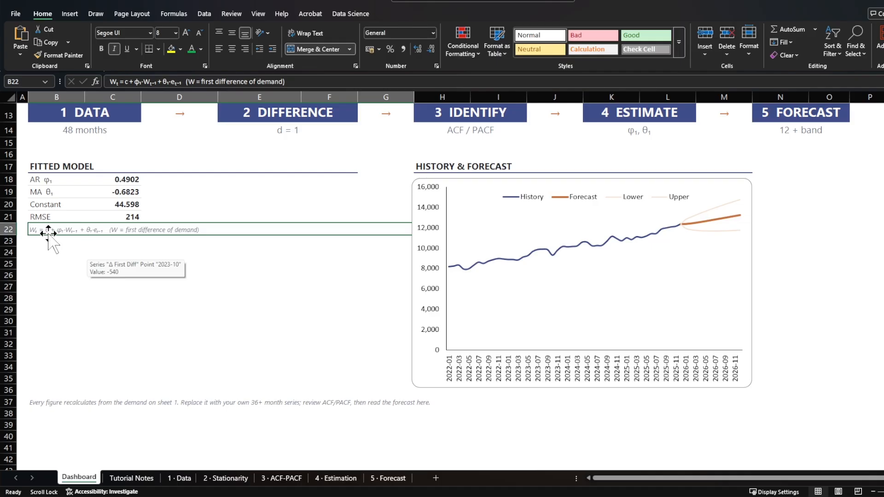
click(335, 477)
scroll(428, 292, down, 6)
Review the Forecast Ŵ and Forecast Demand column headings on 5 · Forecast.
click(388, 478)
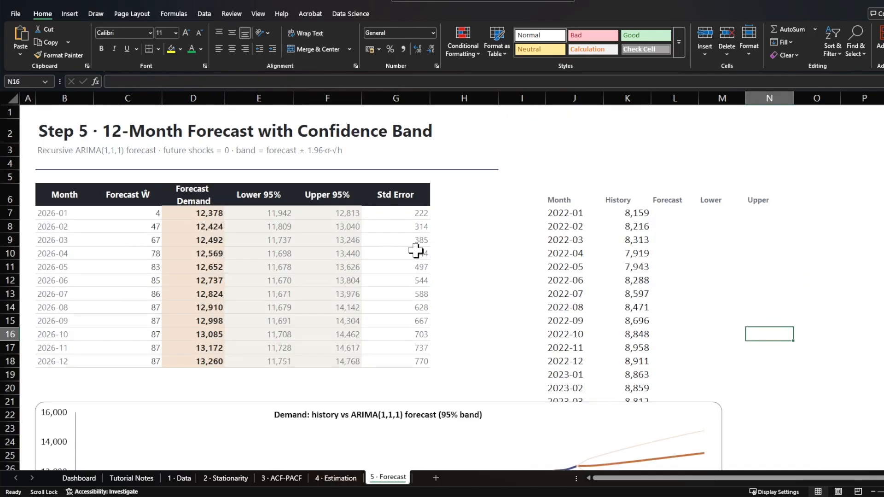
click(501, 179)
click(129, 195)
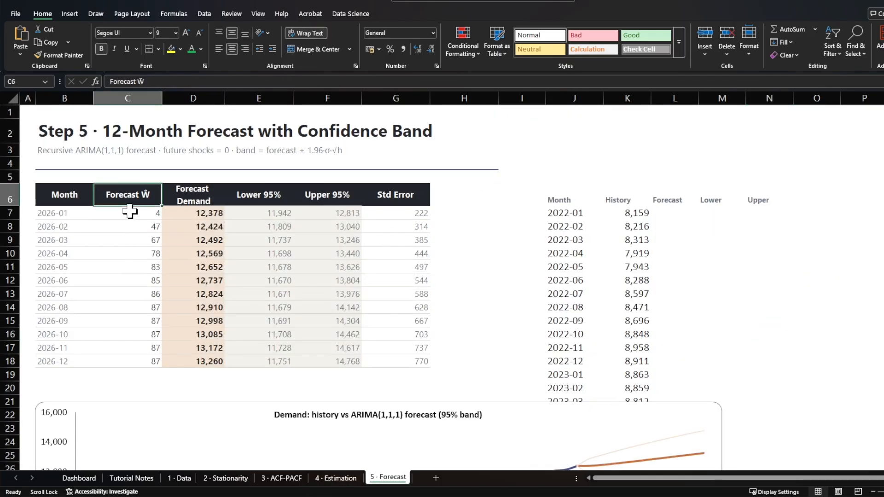
click(191, 198)
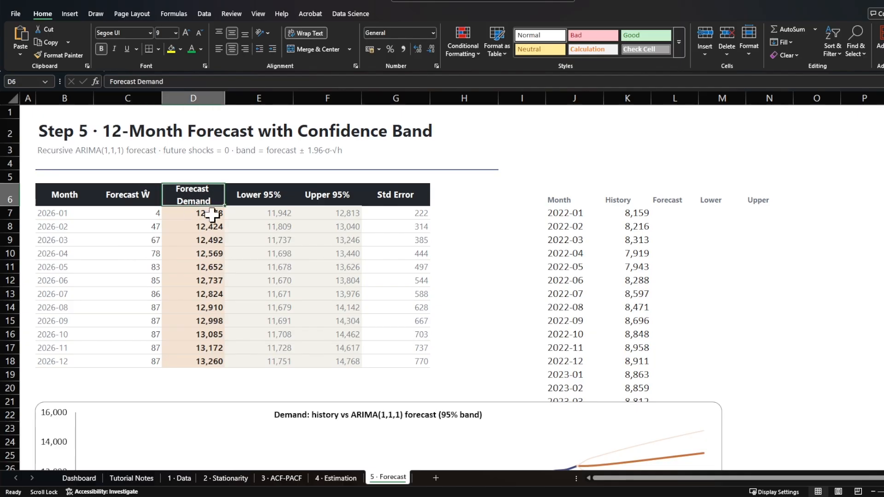
Locate the last actual demand, for 2025-12, in D53 of 1 · Data.
click(171, 478)
scroll(207, 301, down, 12)
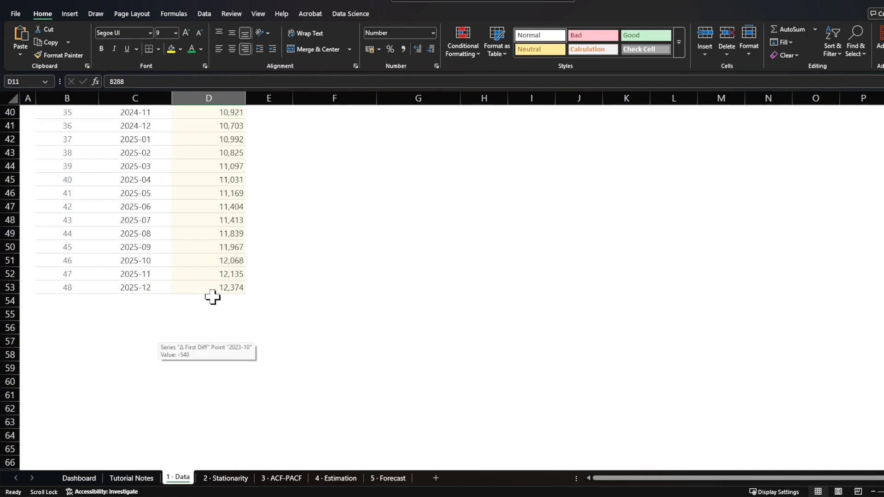
click(212, 289)
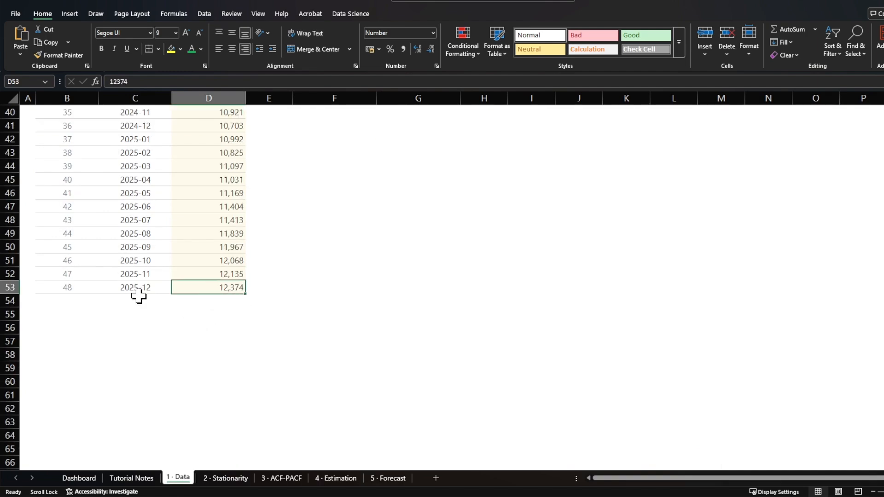
Inspect how the Forecast Demand formulas in D7 and D8 of 5 · Forecast add each Forecast Ŵ to the preceding demand level.
click(388, 479)
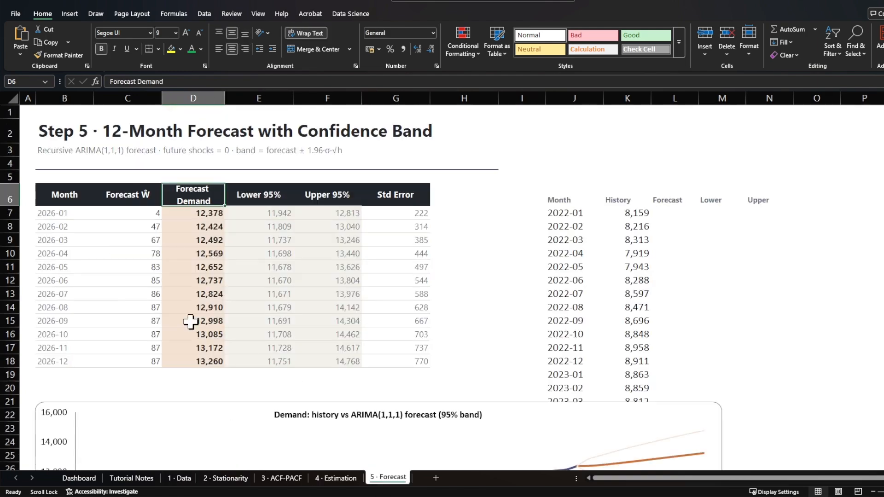
click(203, 212)
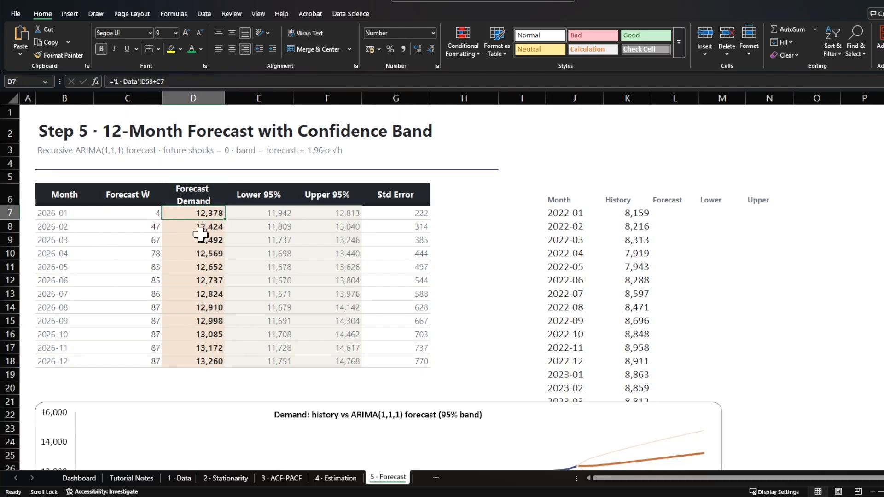
click(209, 226)
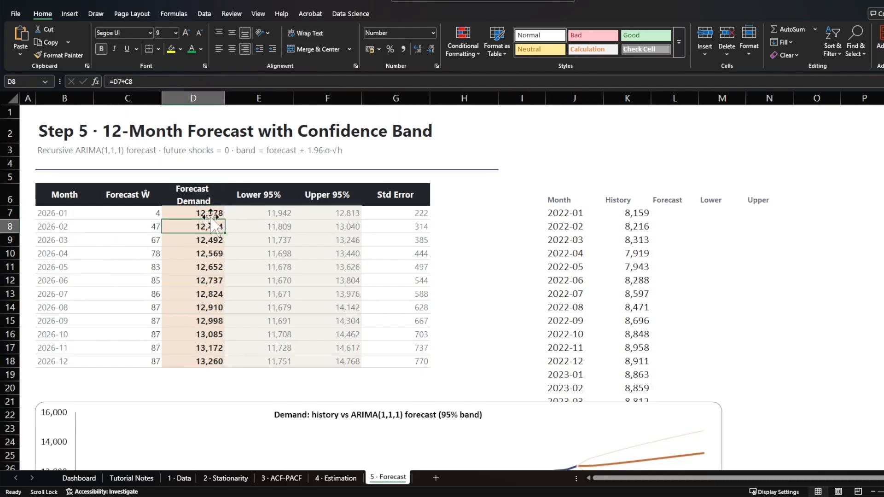
click(179, 84)
click(464, 213)
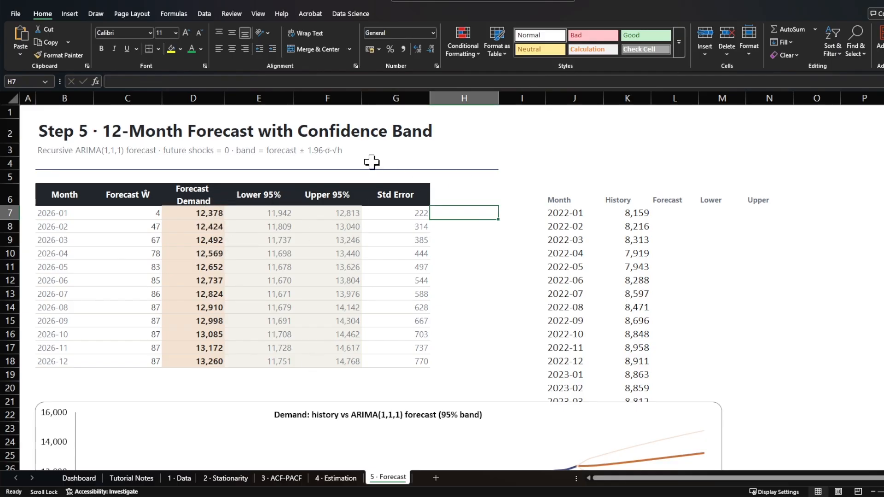
Check the ± 1.96·σ·√h band note against the Lower 95%, Upper 95% and Std Error formulas for 2026-01 in row 7.
click(300, 152)
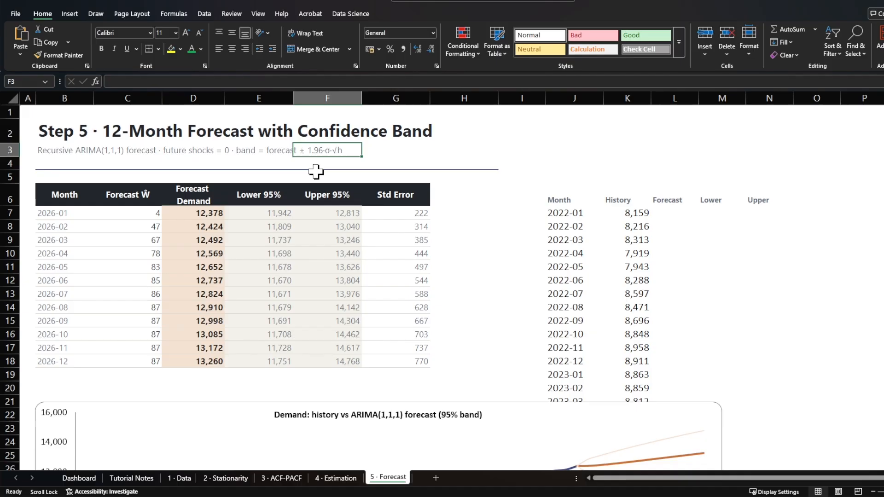
click(795, 162)
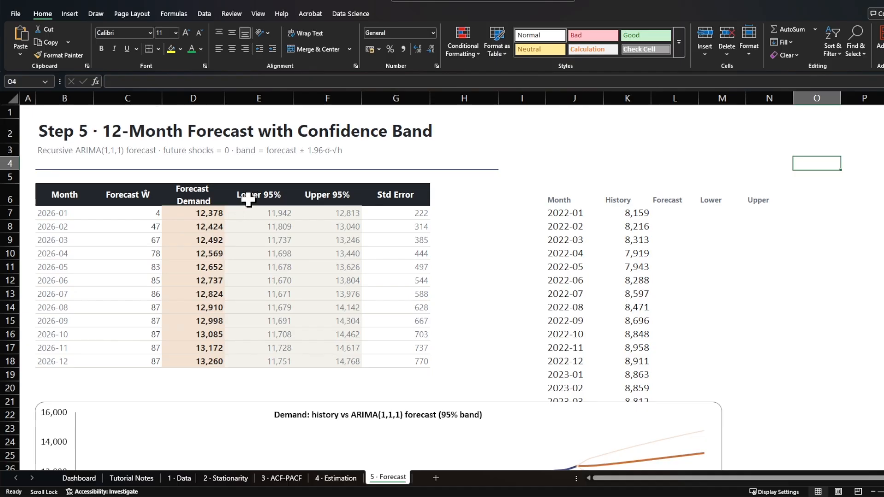
click(282, 217)
click(349, 213)
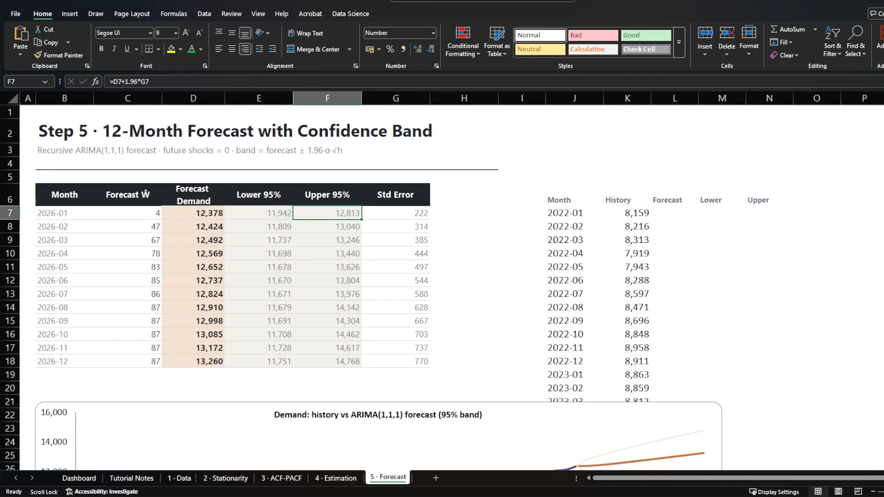
click(400, 214)
click(467, 226)
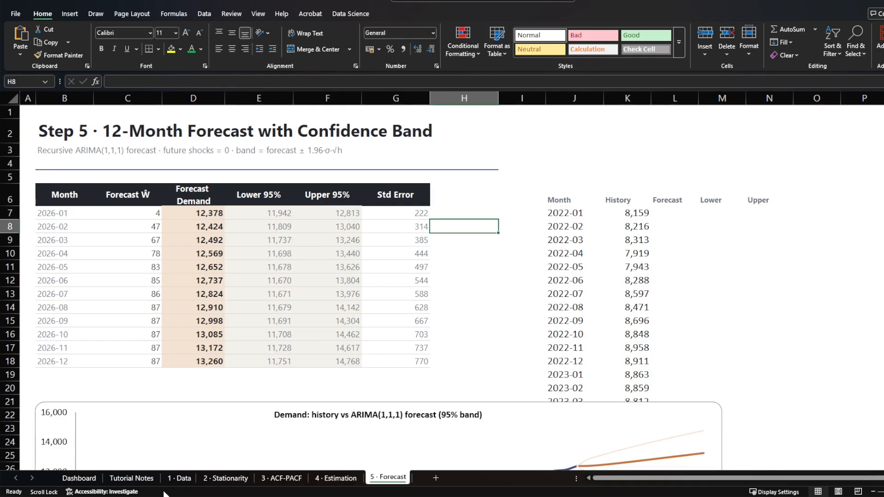
Read the Confidence interval explanation in C32 of Tutorial Notes.
click(131, 477)
scroll(252, 405, up, 3)
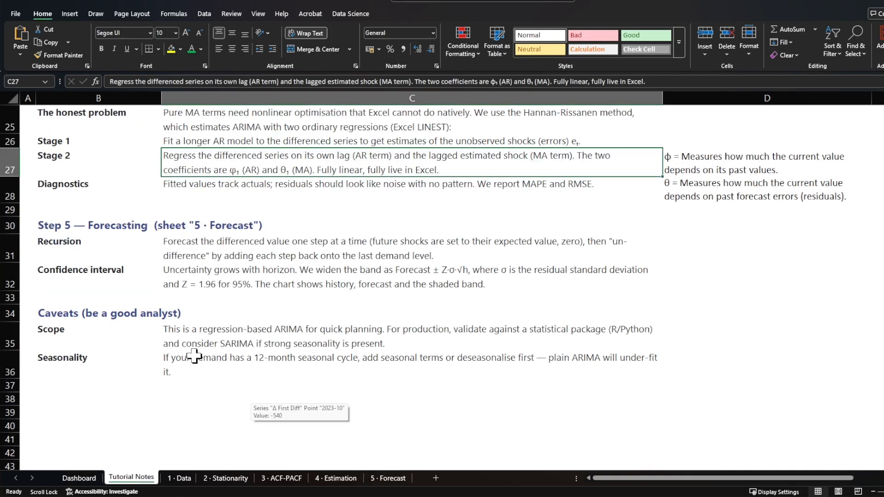
click(202, 273)
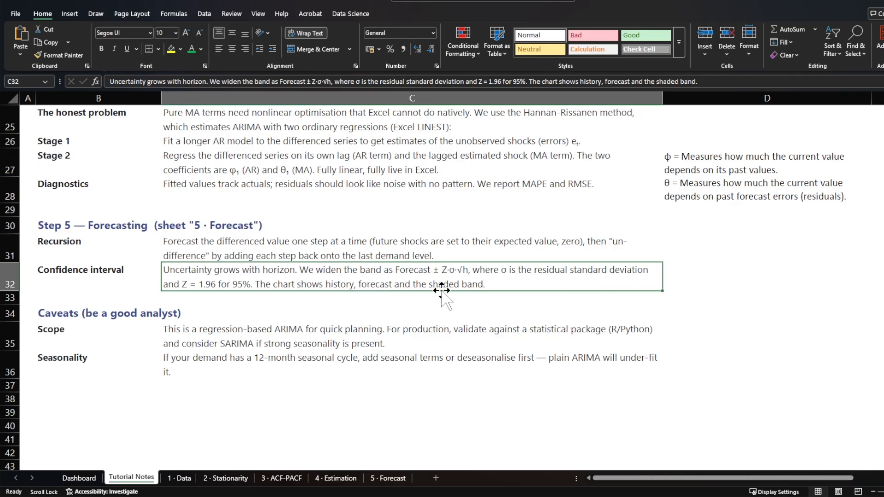
Review the 95% band columns and the demand history vs ARIMA(1,1,1) forecast chart on 5 · Forecast.
click(388, 478)
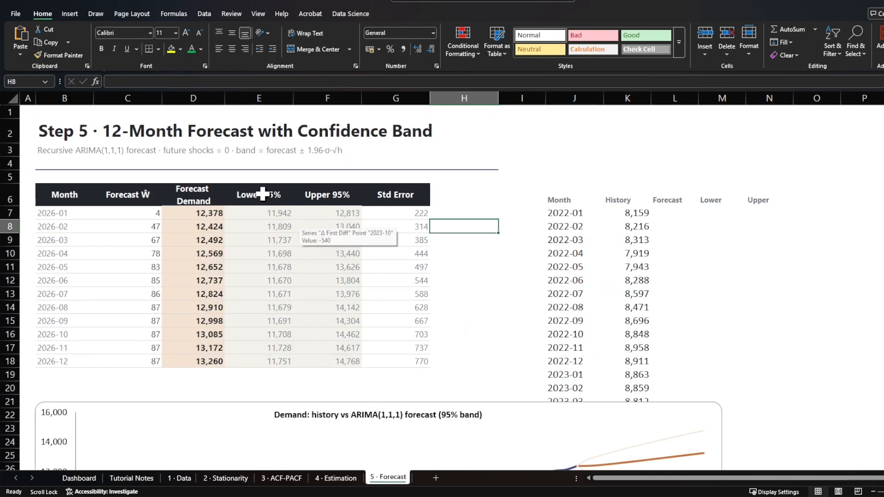
key(Up)
key(Up)
scroll(522, 325, down, 6)
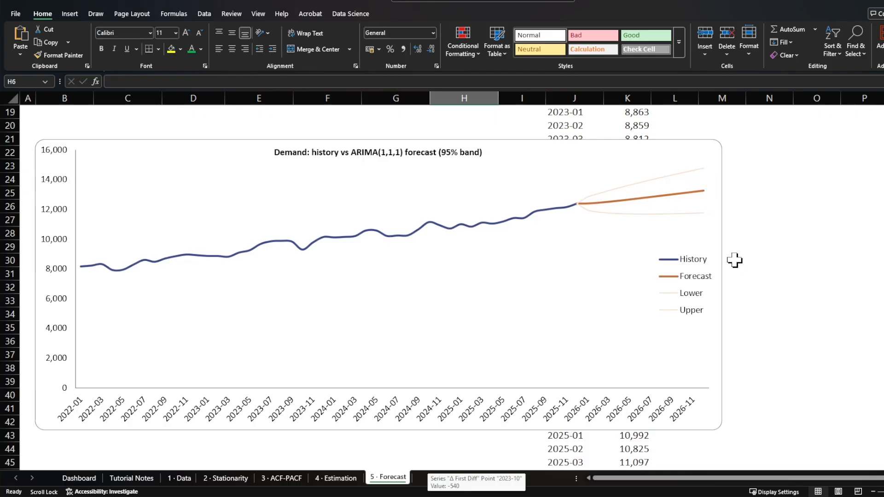
click(829, 293)
scroll(795, 327, up, 6)
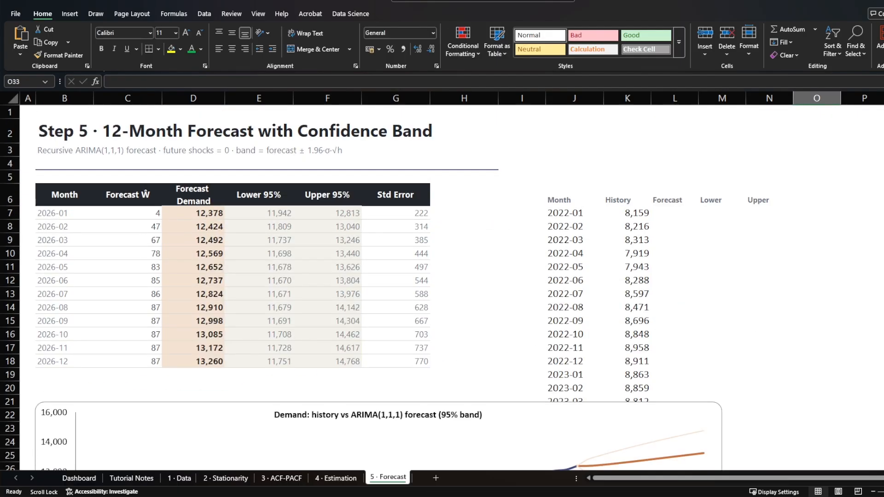
Return to the headline summary on Dashboard and inspect the MODEL entry in B7.
click(79, 478)
scroll(301, 361, up, 4)
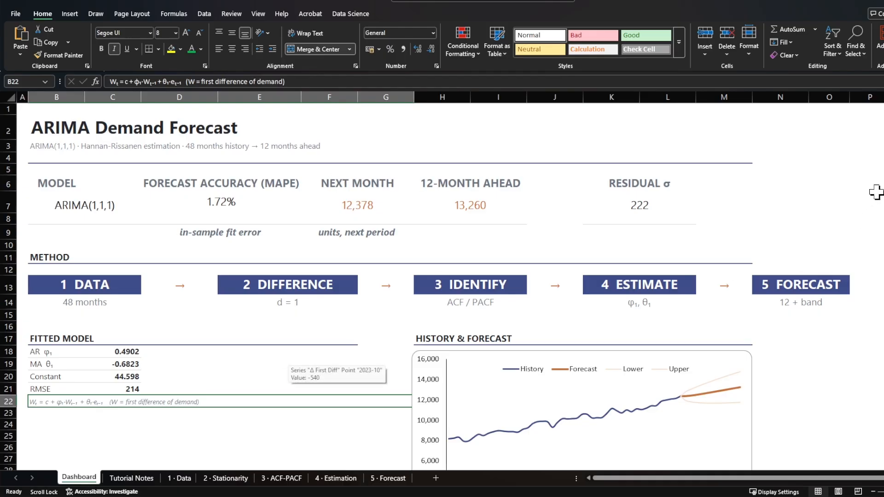
click(64, 210)
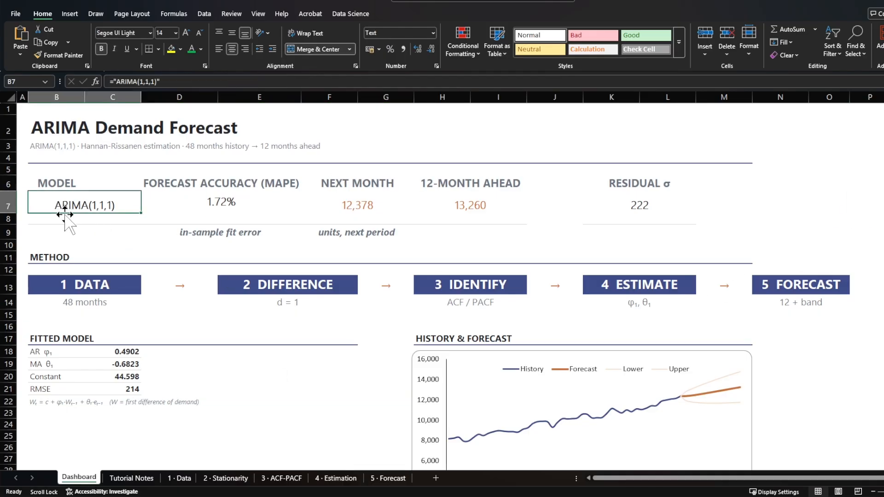